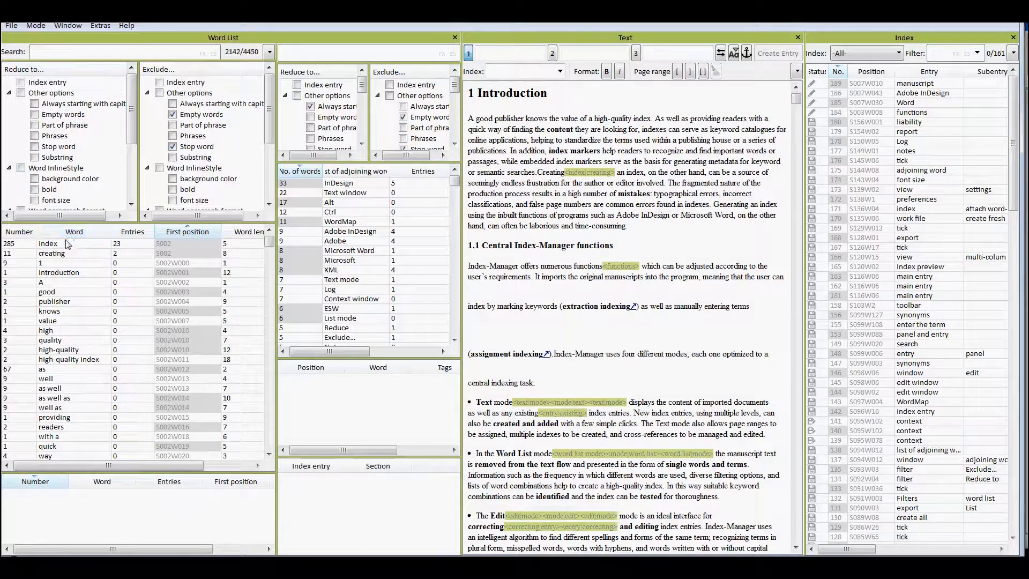
# - Create a main index entry for "publisher" from the word list
pyautogui.click(61, 302)
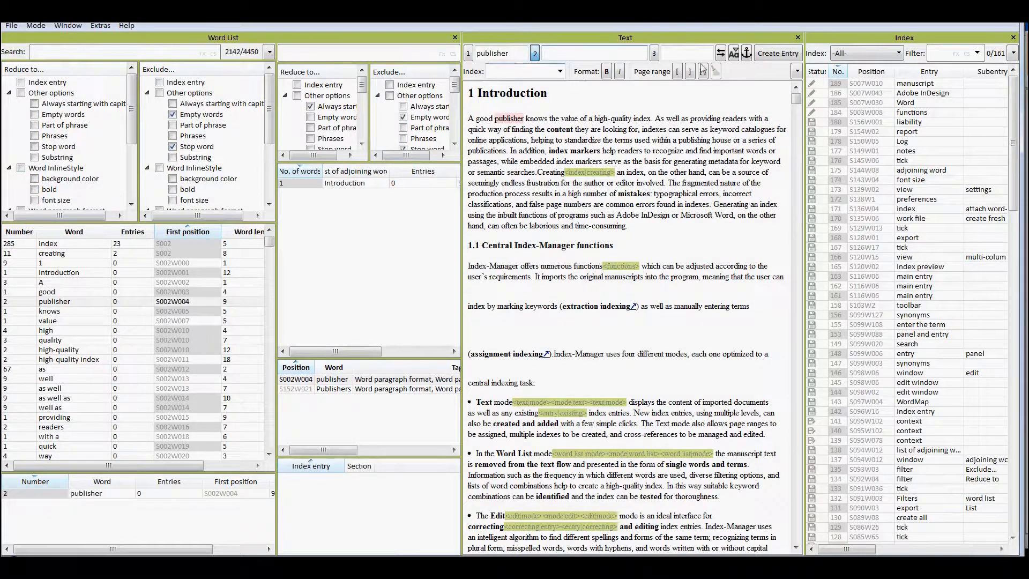
pyautogui.click(788, 55)
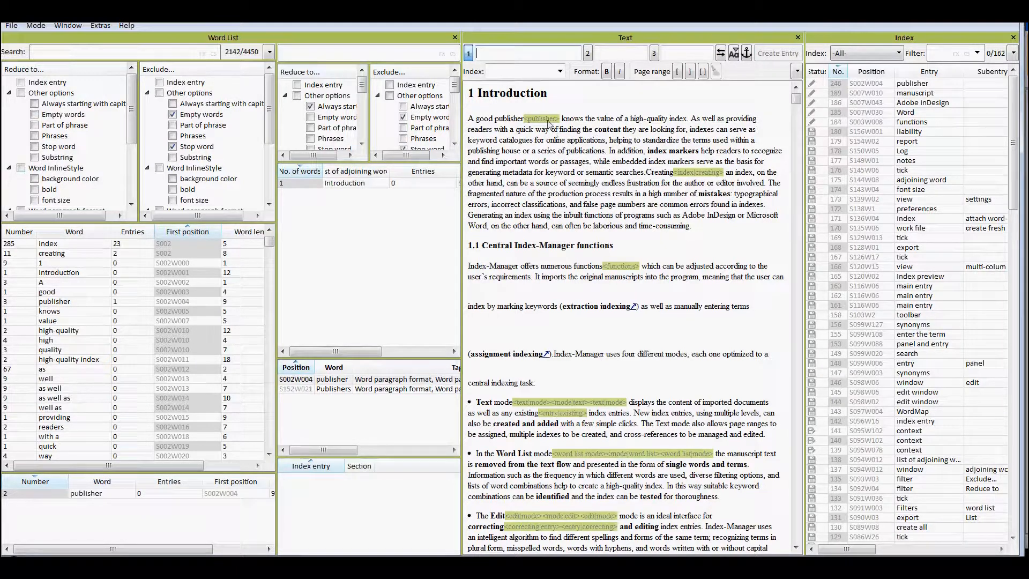
# - View the contextual help for the Sections panel, then return to "publisher" in the list of word combinations
pyautogui.moveTo(547, 118)
pyautogui.press('F1')
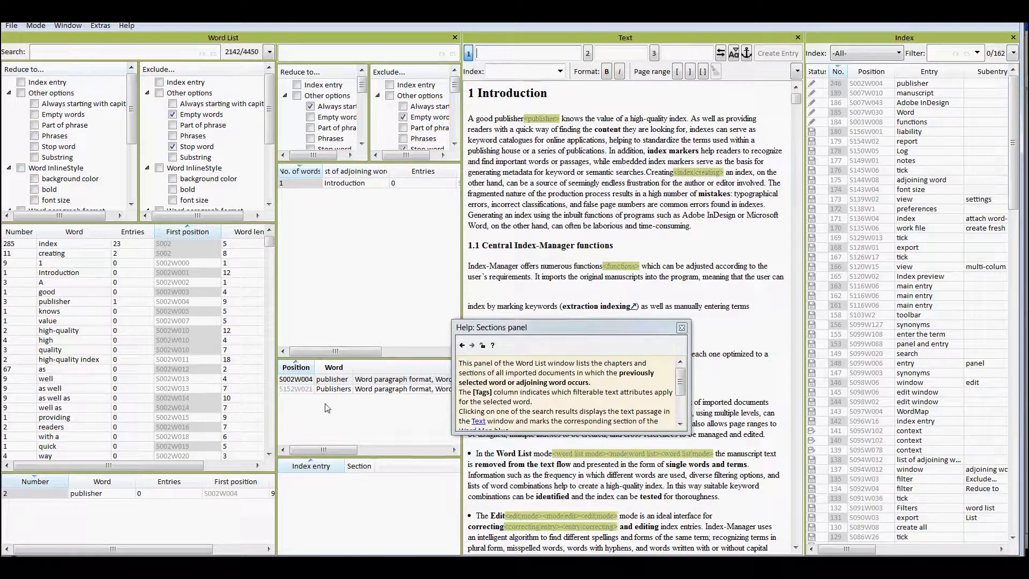
pyautogui.click(106, 494)
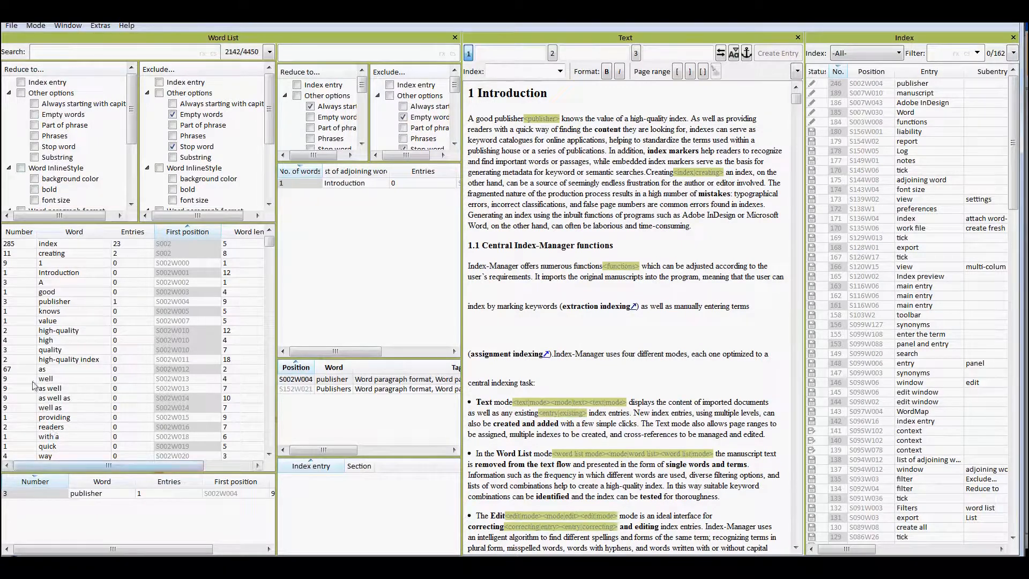
# - Sort the word list by number of occurrences and select "cross-reference"
pyautogui.click(16, 232)
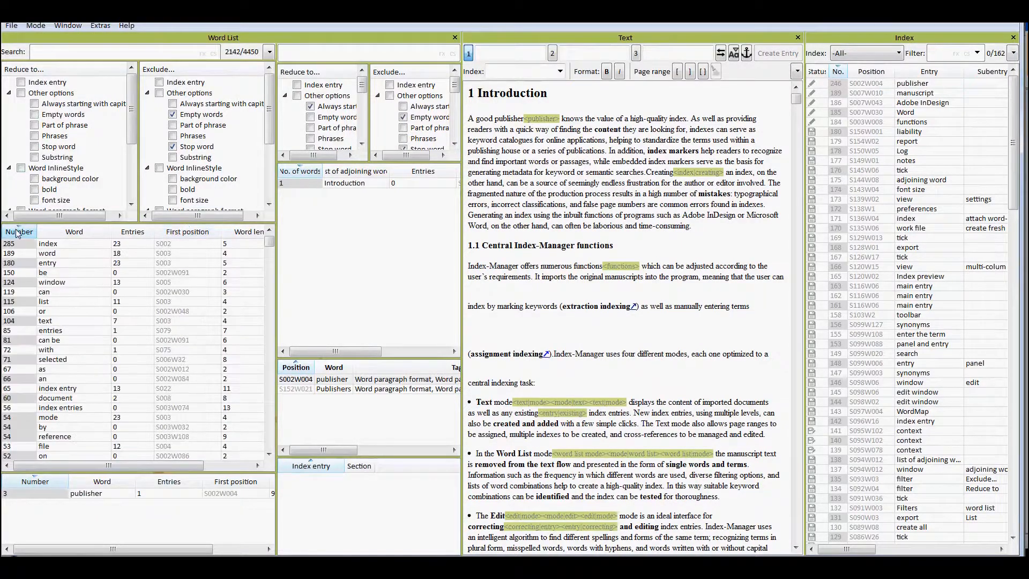
pyautogui.scroll(-4, 53, 261)
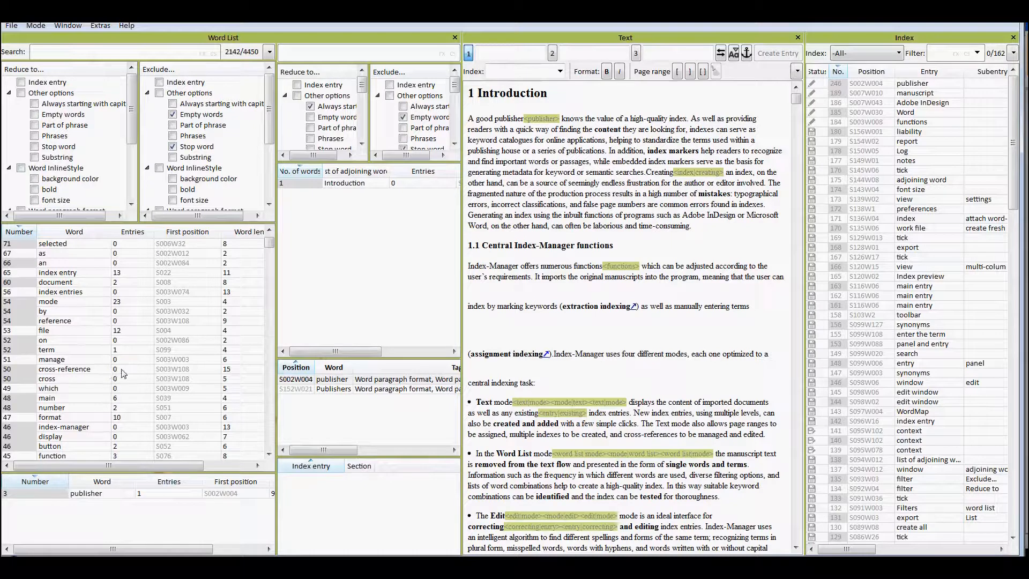
pyautogui.click(94, 369)
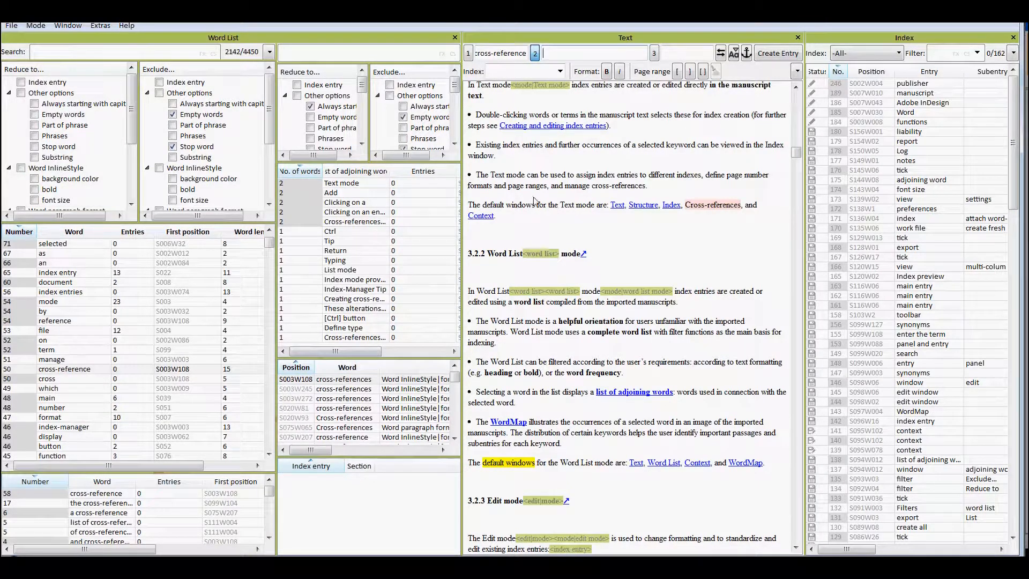
# - Change the main entry text to the singular "cross-reference" and assign it to the name index
pyautogui.click(533, 54)
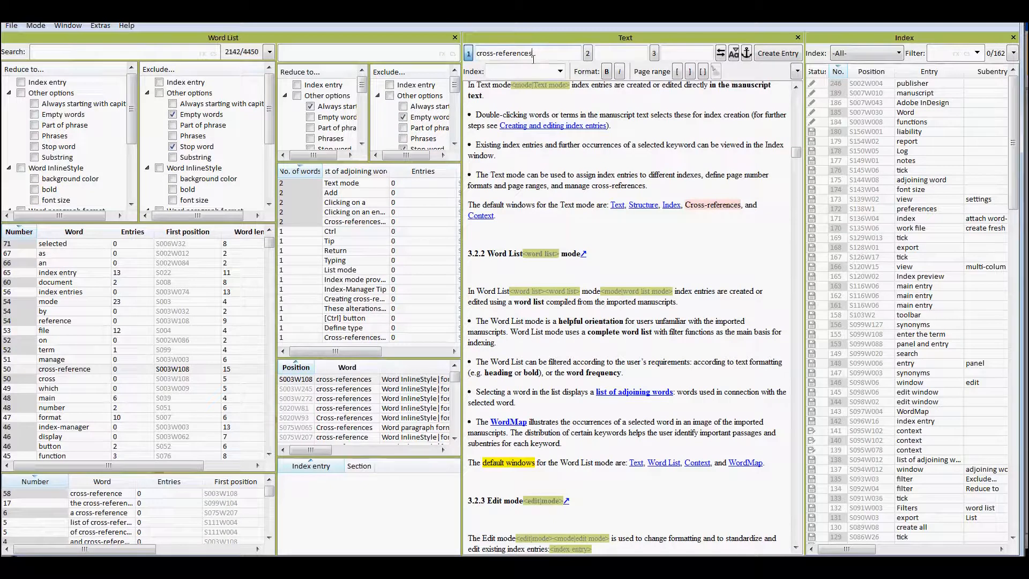
pyautogui.press('BackSpace')
pyautogui.click(561, 71)
pyautogui.click(553, 84)
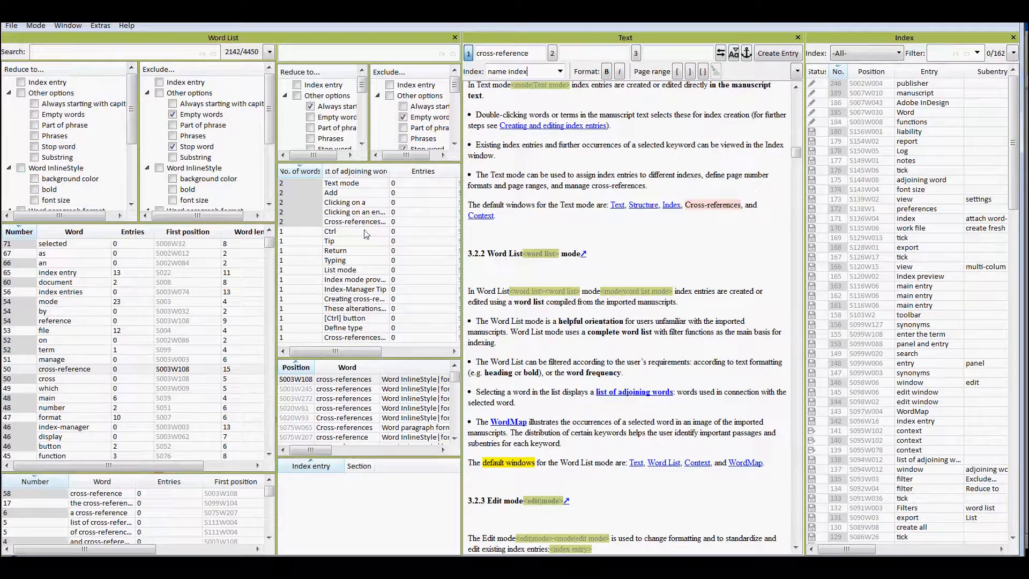
# - Examine individual occurrences of "cross-reference" in the manuscript text through the sections list
pyautogui.scroll(-2, 330, 391)
pyautogui.click(329, 389)
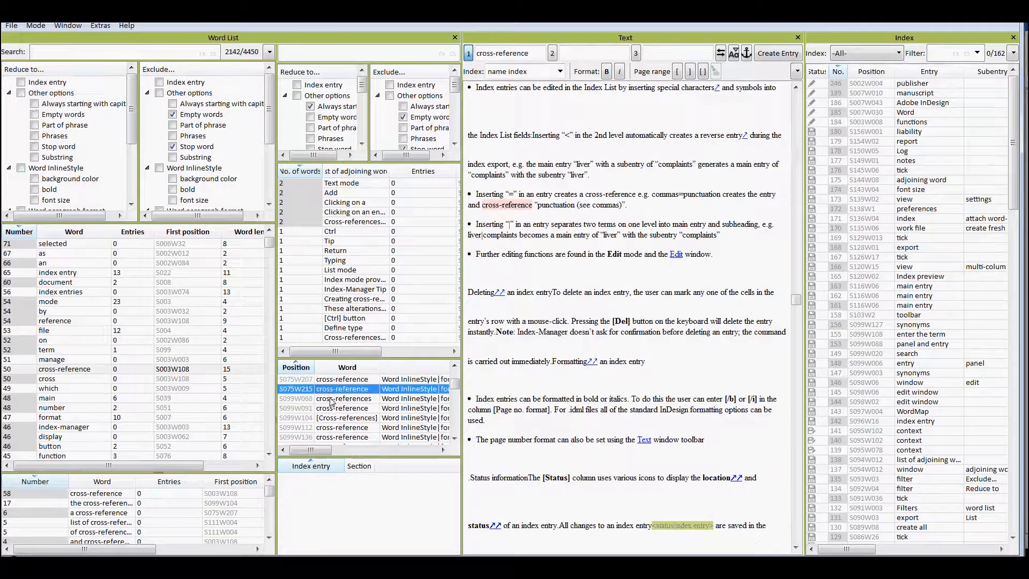
pyautogui.click(331, 399)
pyautogui.scroll(-1, 332, 403)
pyautogui.click(332, 409)
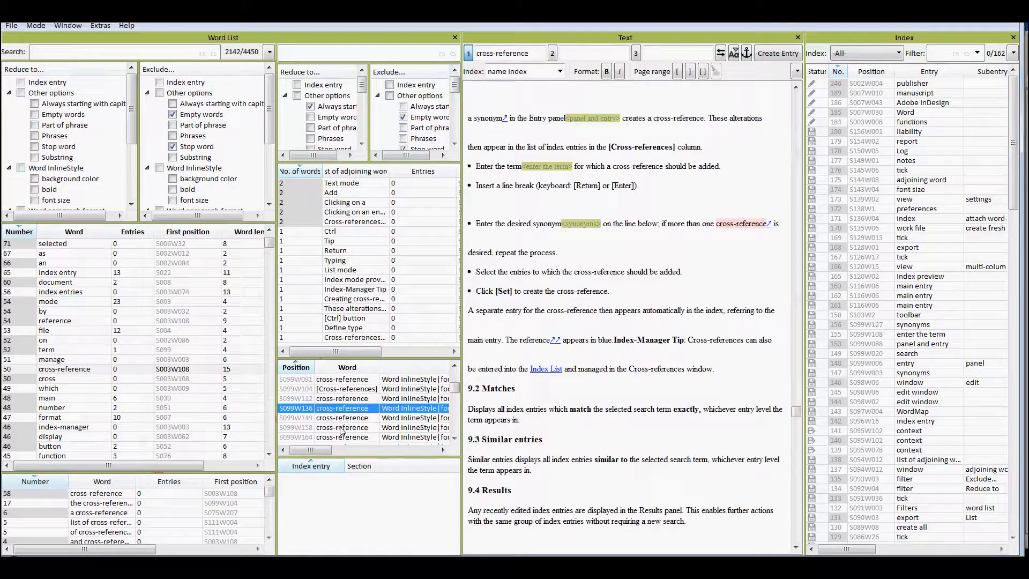
pyautogui.click(350, 428)
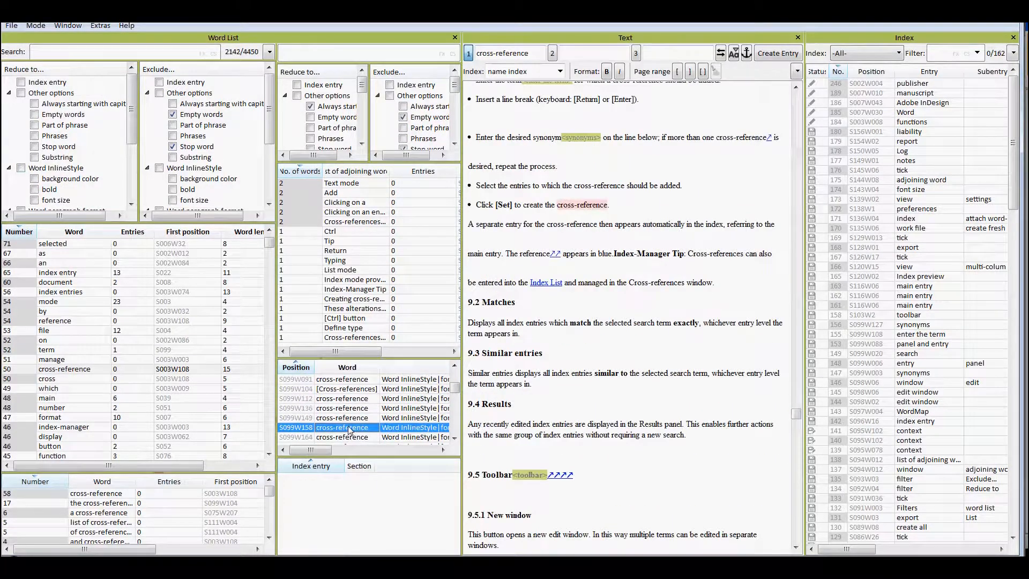
pyautogui.scroll(-3, 348, 427)
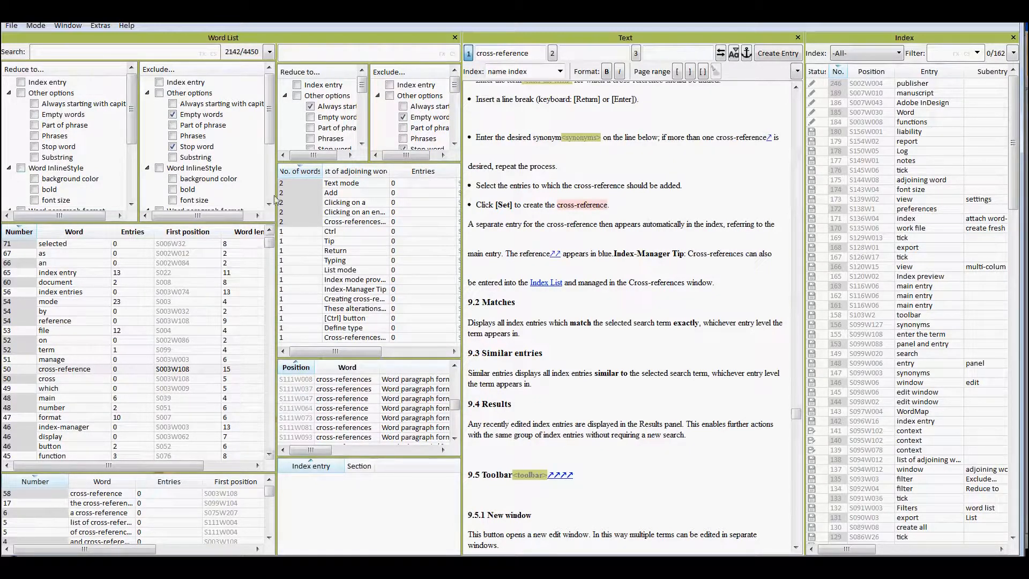
pyautogui.click(270, 53)
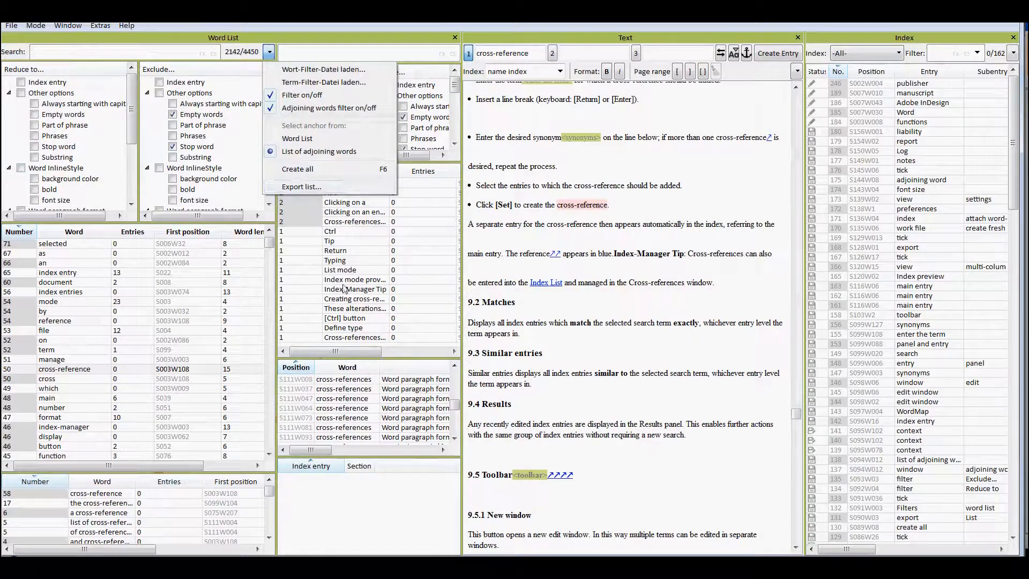
pyautogui.click(328, 387)
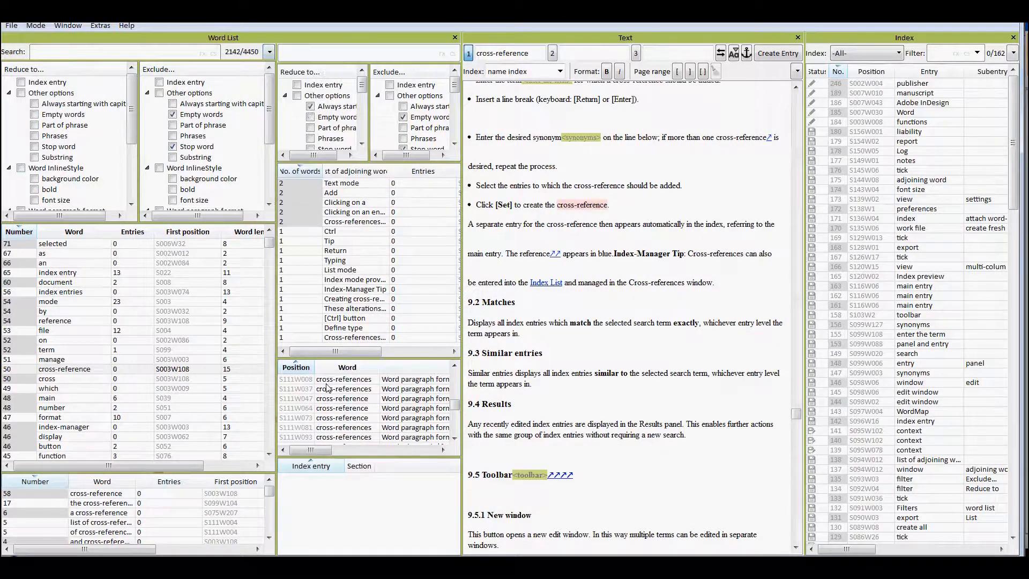
pyautogui.click(330, 381)
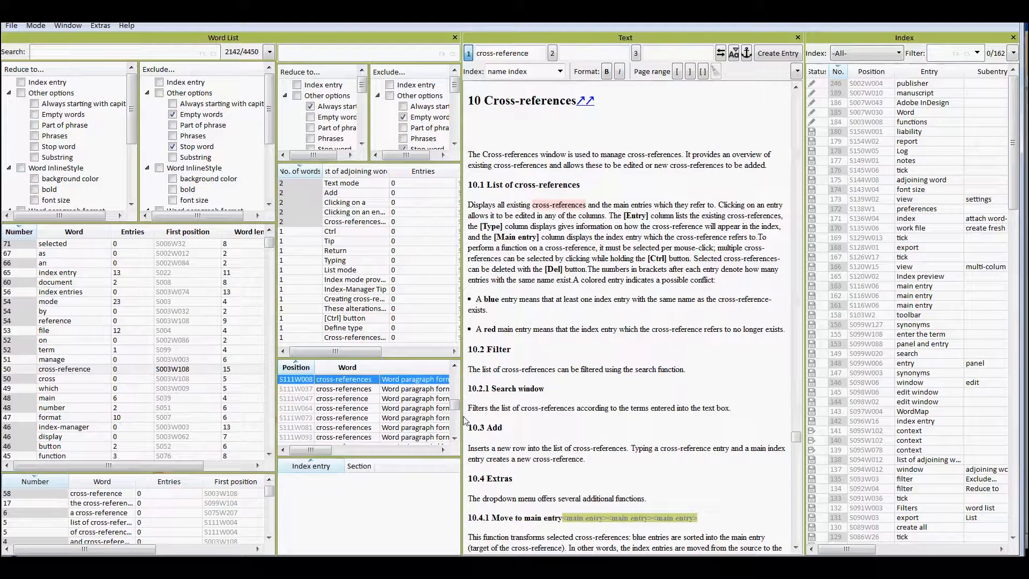
# - Create "cross-reference" index entries for all listed occurrences at once and check them in the index list
pyautogui.moveTo(459, 412); pyautogui.dragTo(458, 379)
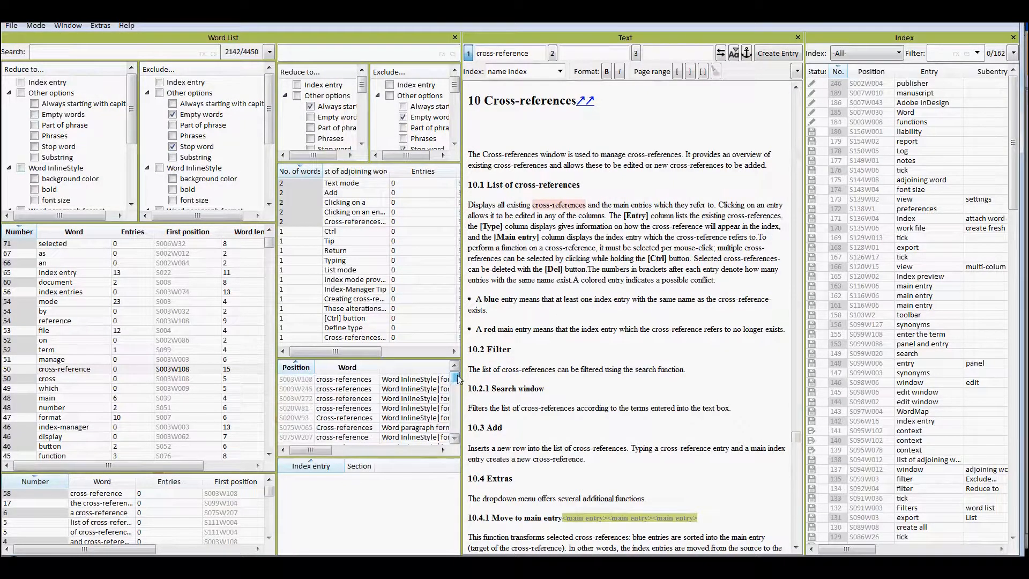
pyautogui.click(362, 382)
pyautogui.scroll(-15, 363, 384)
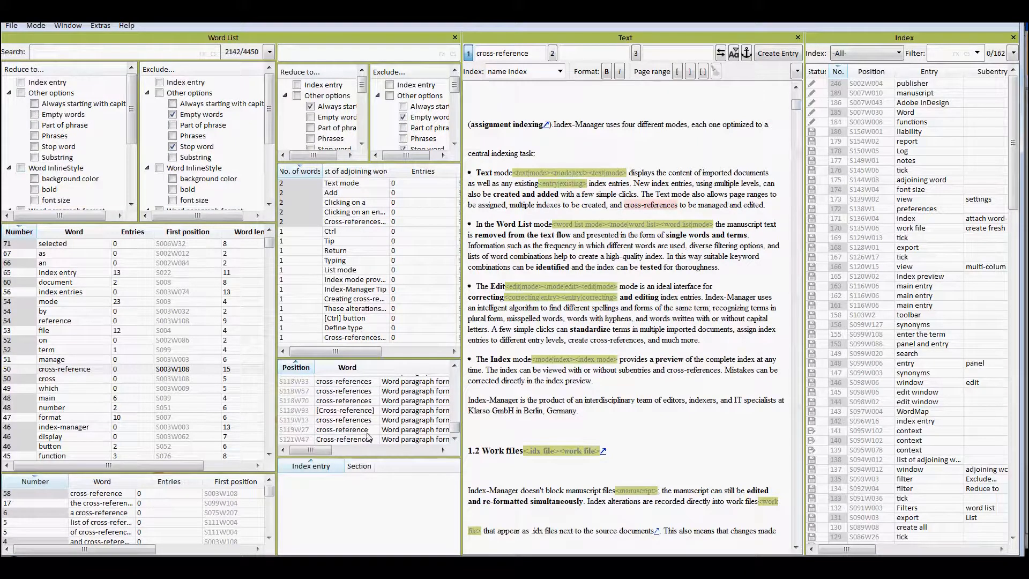
pyautogui.click(368, 439)
pyautogui.scroll(15, 364, 426)
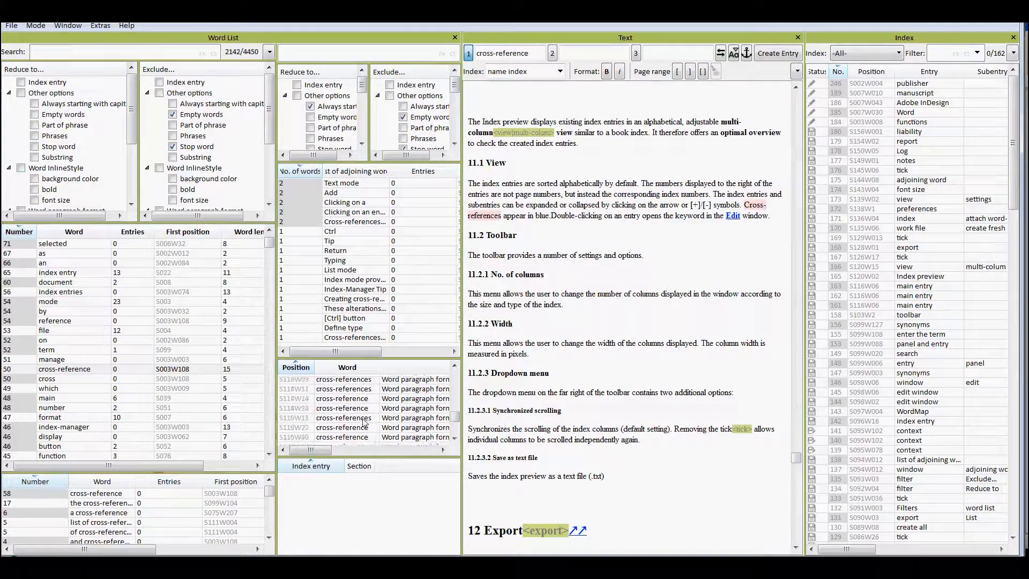
pyautogui.keyDown('shift'); pyautogui.click(354, 378); pyautogui.keyUp('shift')
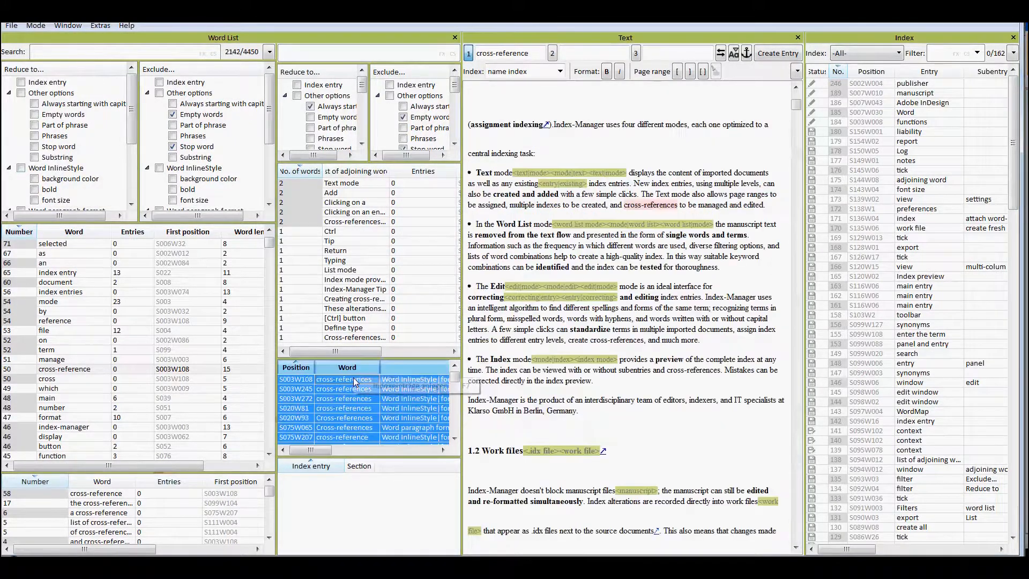
pyautogui.rightClick(353, 378)
pyautogui.click(382, 386)
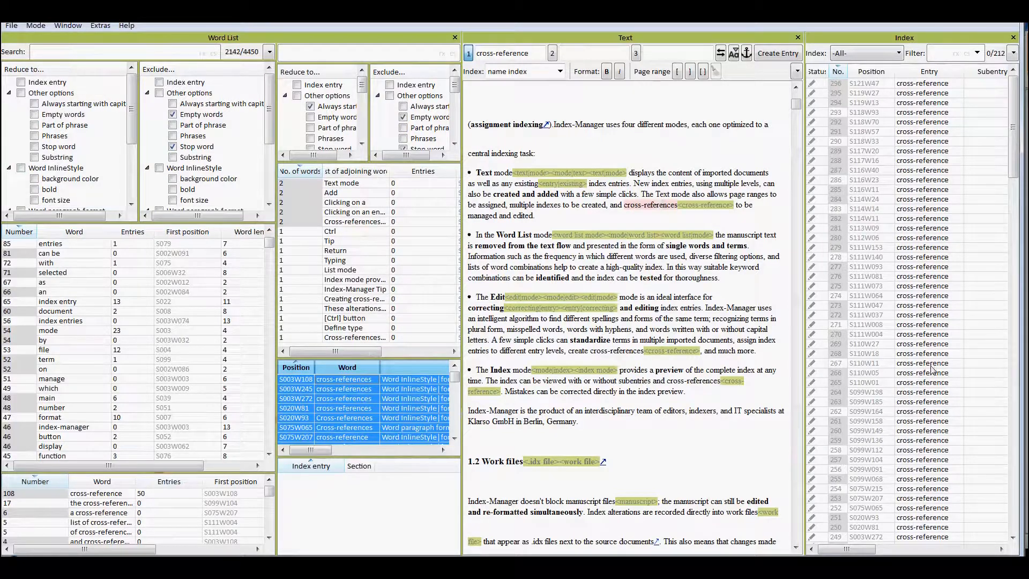
pyautogui.scroll(-4, 936, 370)
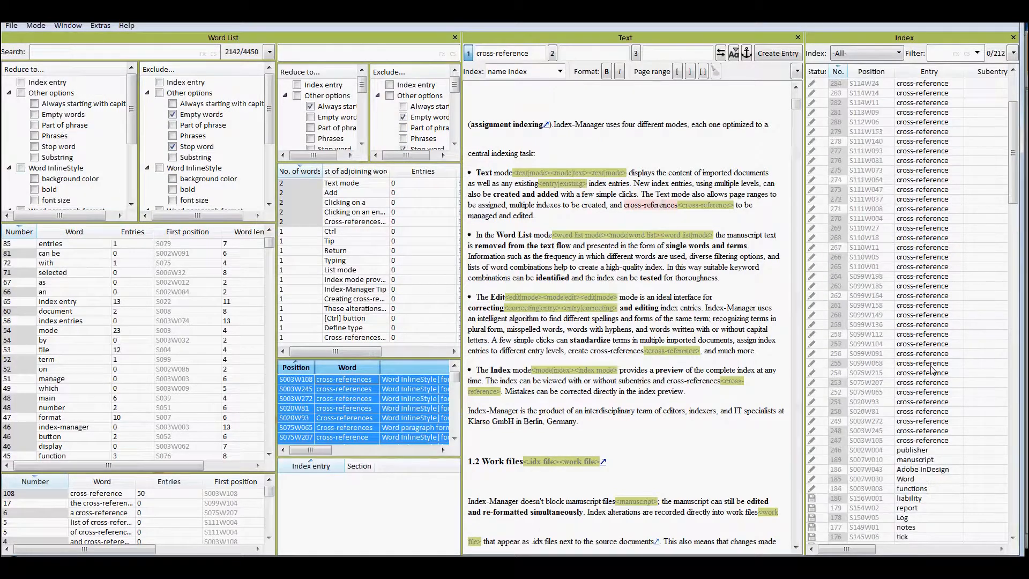
pyautogui.click(944, 441)
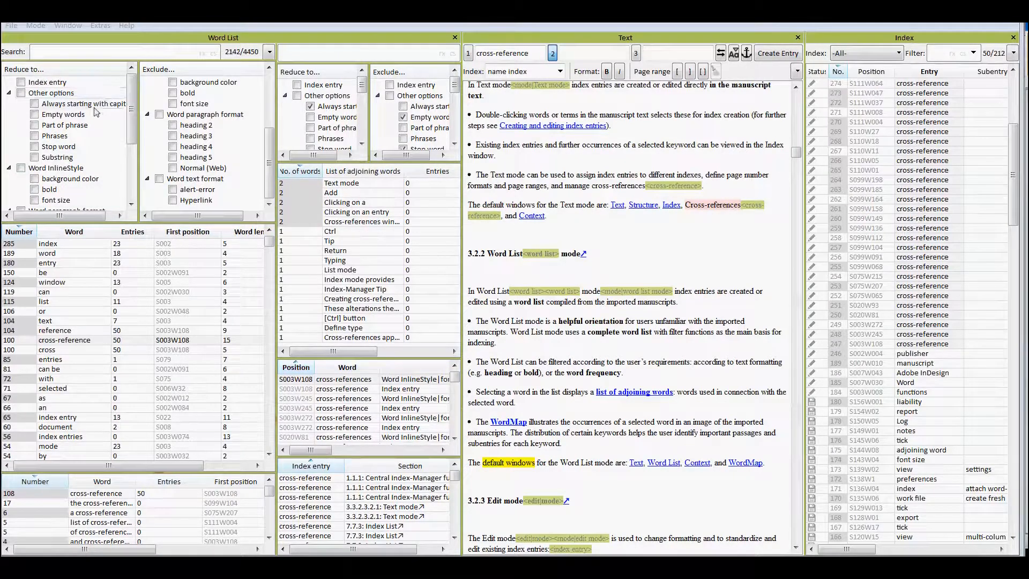
# - Reduce the word list to phrases with the heading 4 paragraph format
pyautogui.click(133, 122)
pyautogui.moveTo(133, 123); pyautogui.dragTo(131, 167)
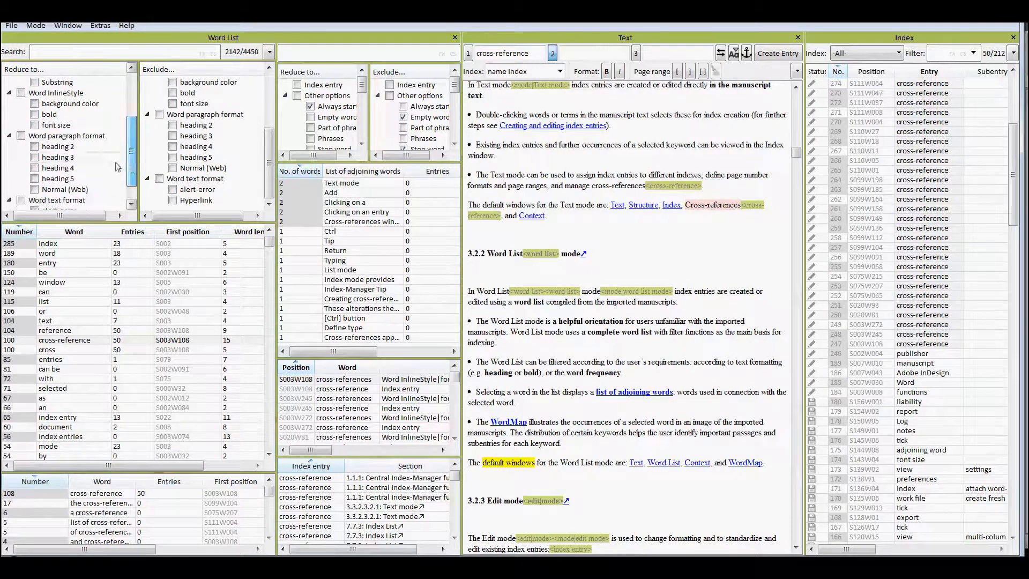
pyautogui.click(34, 168)
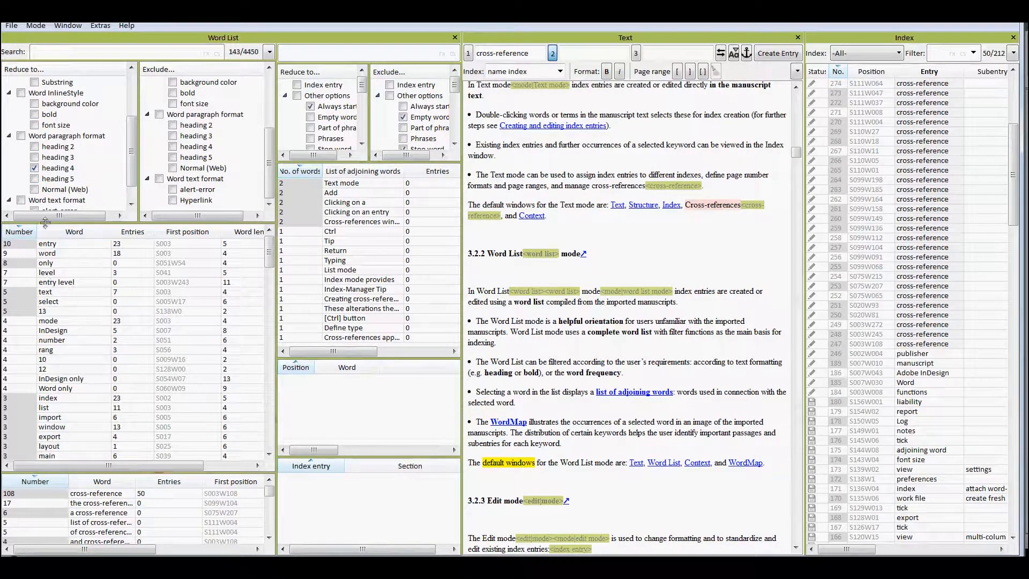
pyautogui.scroll(2, 50, 119)
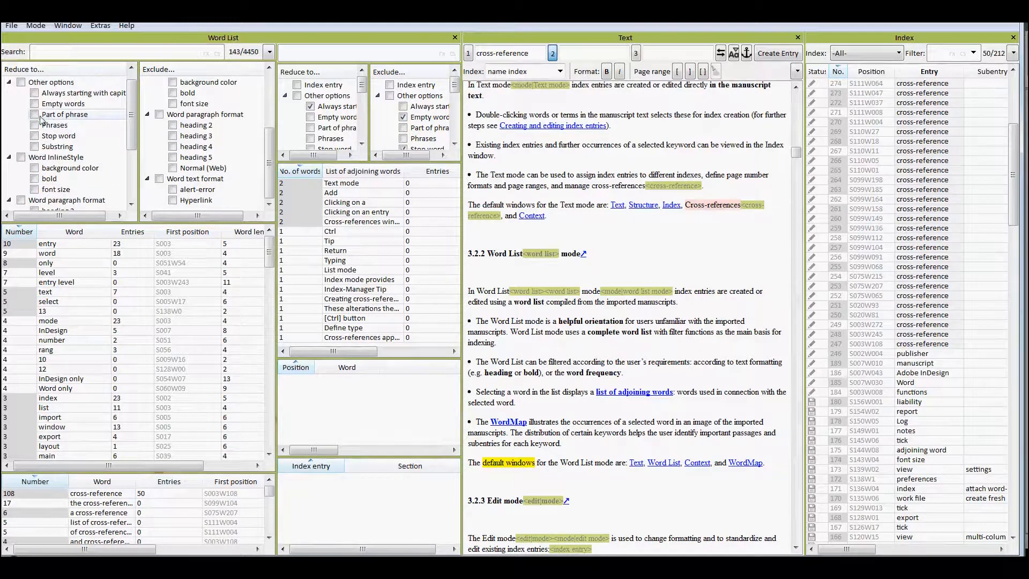
pyautogui.click(34, 125)
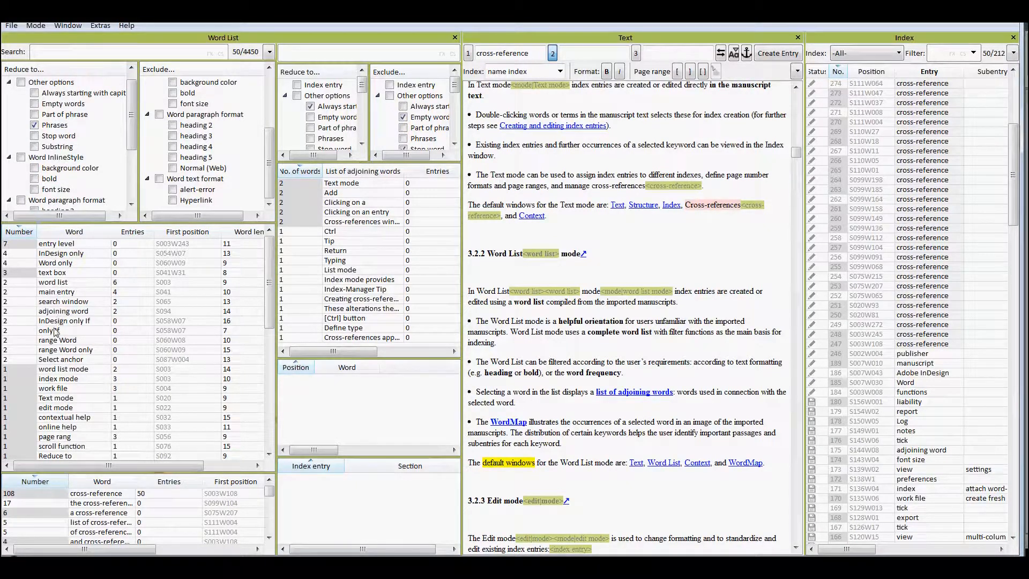
# - View the occurrences of "entry level", "Word only" and "search window" in the text
pyautogui.click(55, 247)
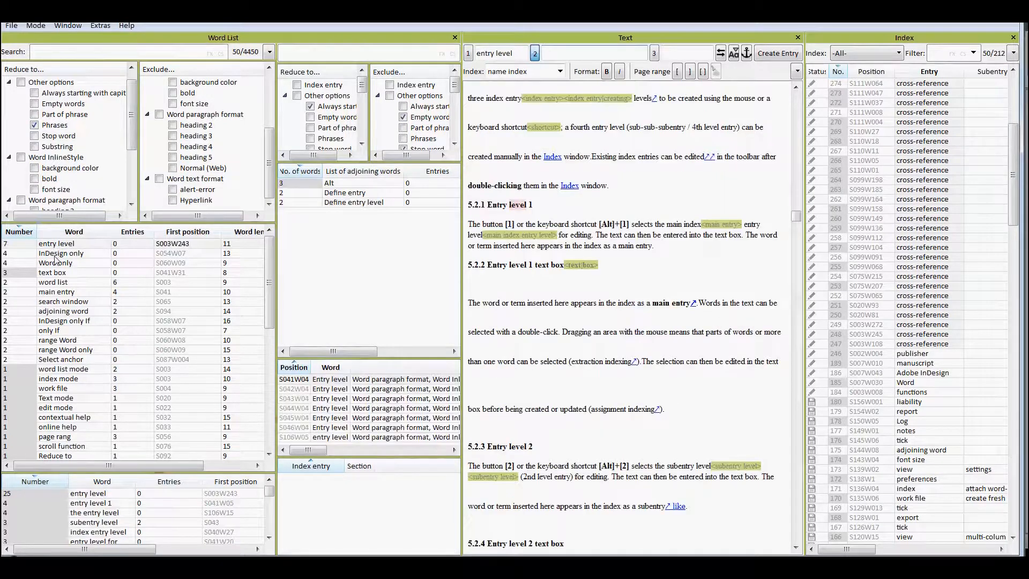
pyautogui.click(56, 263)
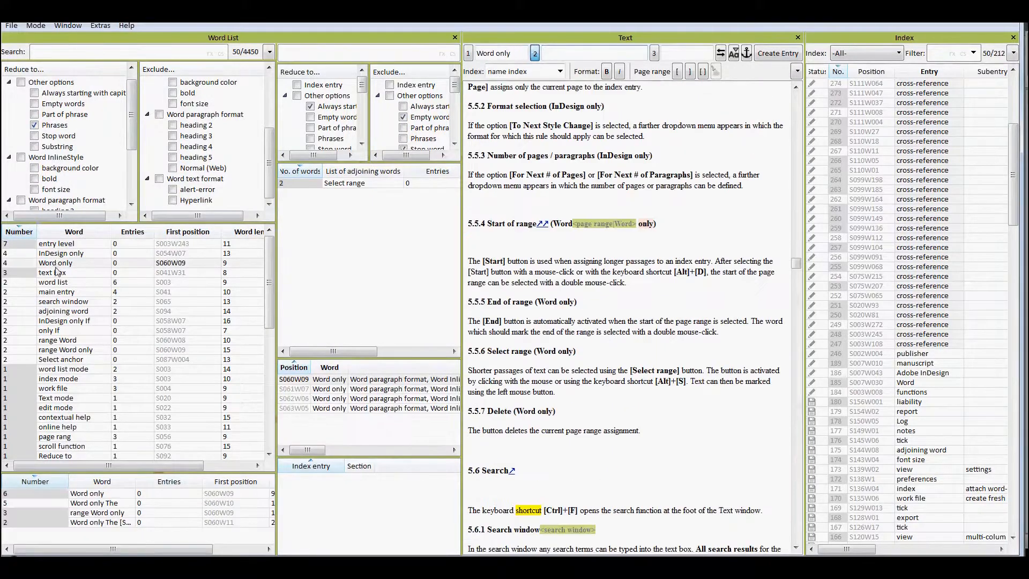
pyautogui.click(52, 303)
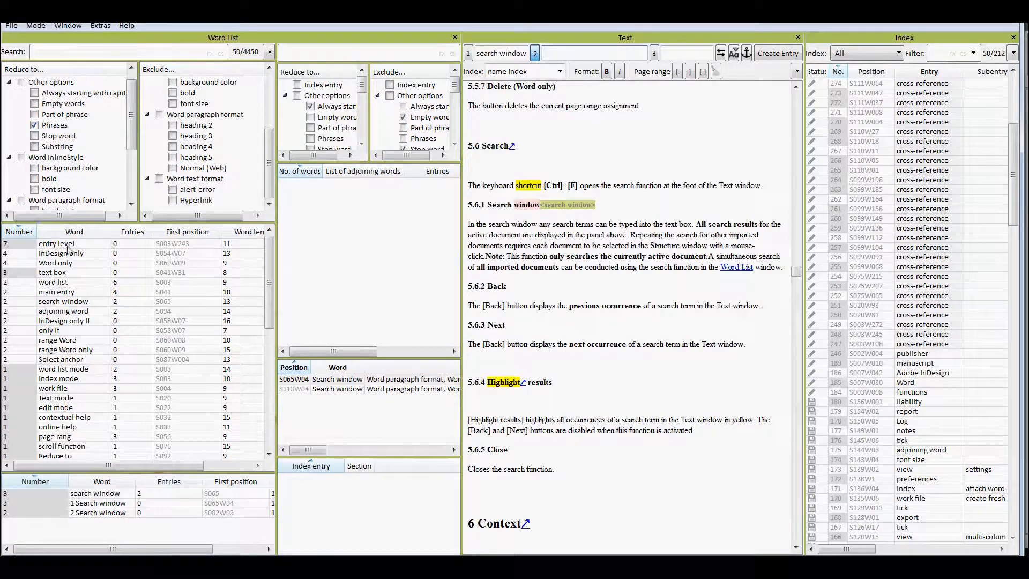
# - Exclude Hyperlink text from the filtered word list and select the phrase "word list"
pyautogui.click(172, 201)
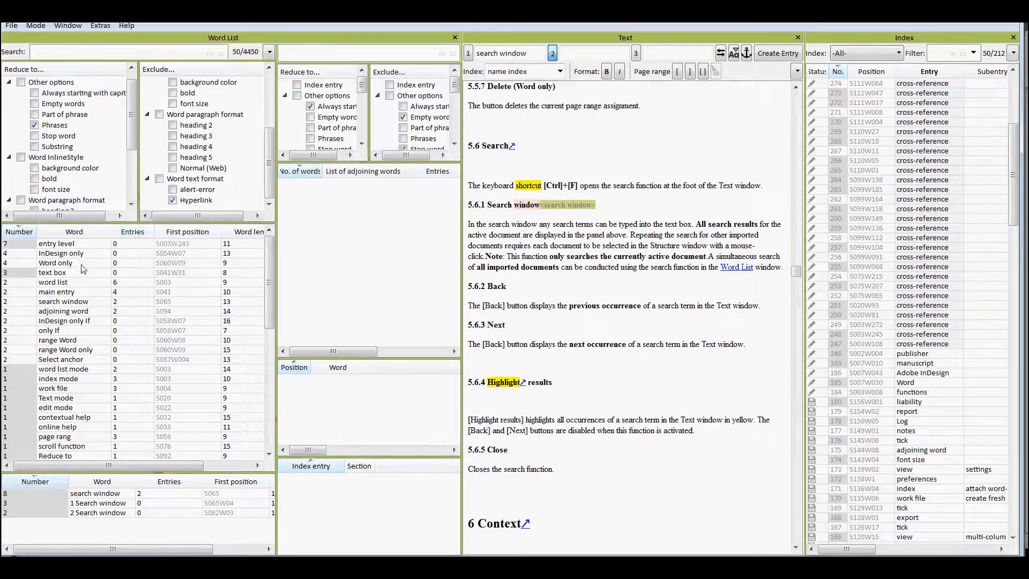
pyautogui.click(72, 282)
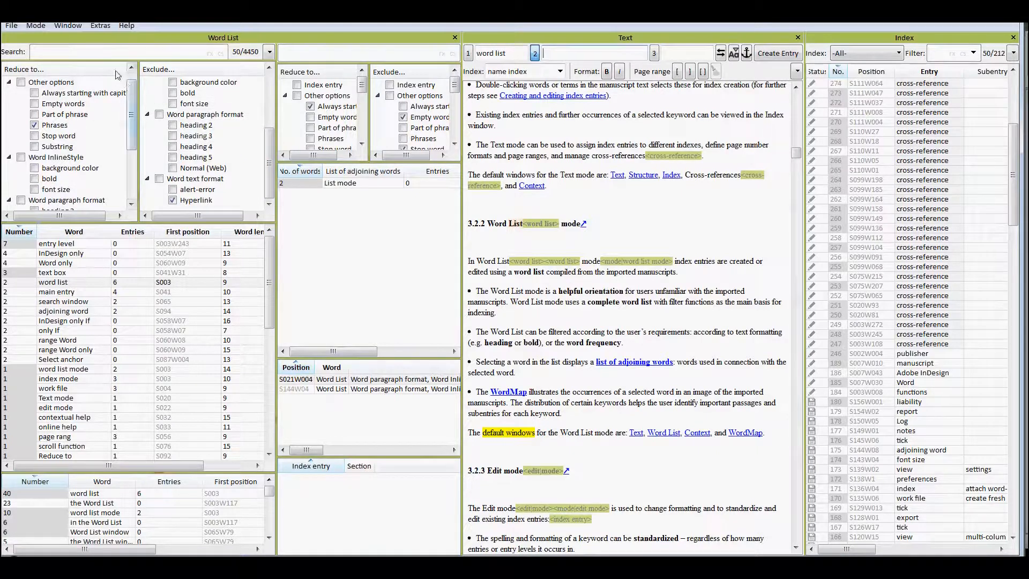
# - Review the View preferences, including the number of adjoining words for the Word List, and close them
pyautogui.click(109, 29)
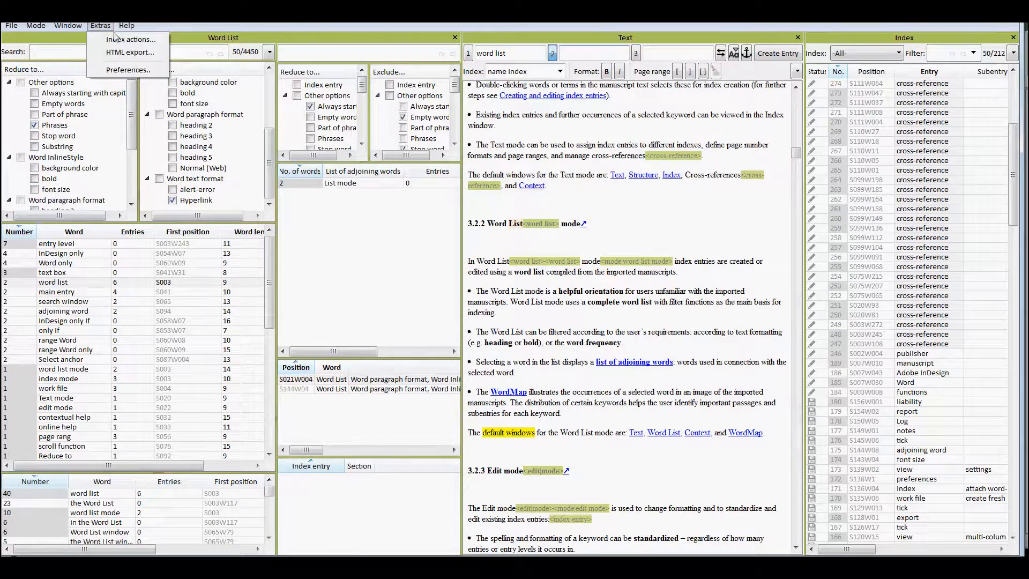
pyautogui.click(126, 70)
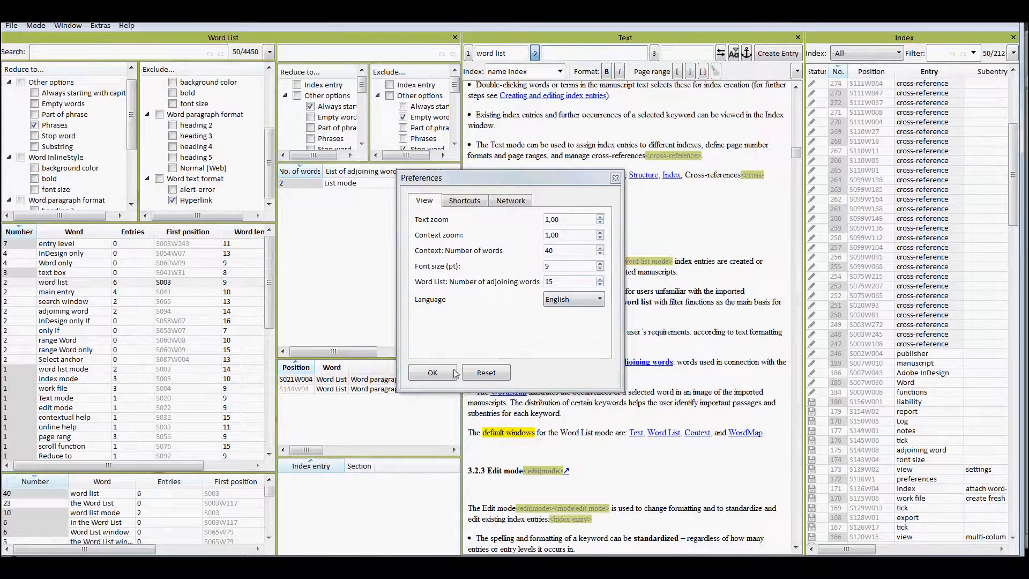
pyautogui.click(432, 373)
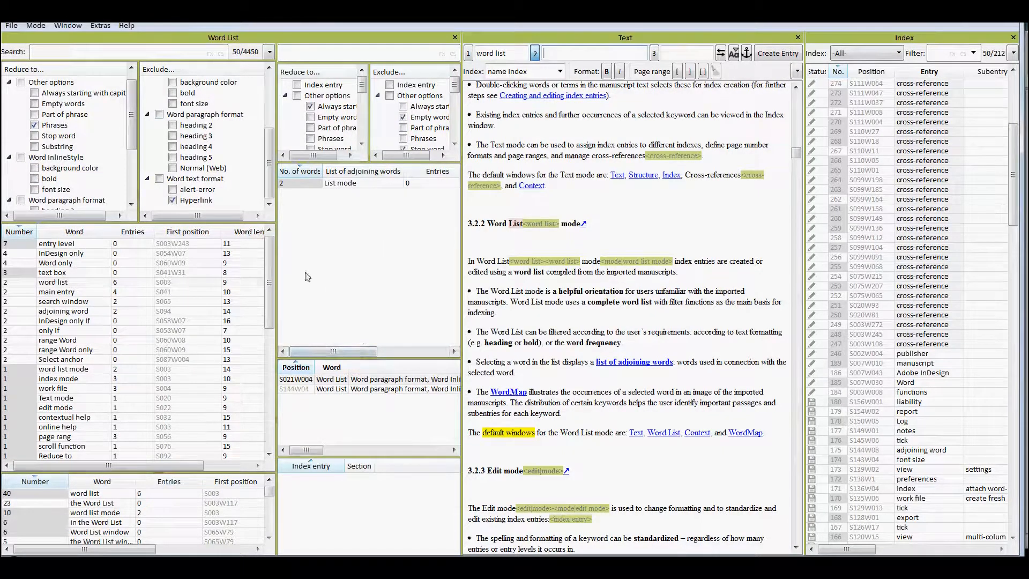
# - Remove the Phrases and heading 4 filters from the word list
pyautogui.click(34, 127)
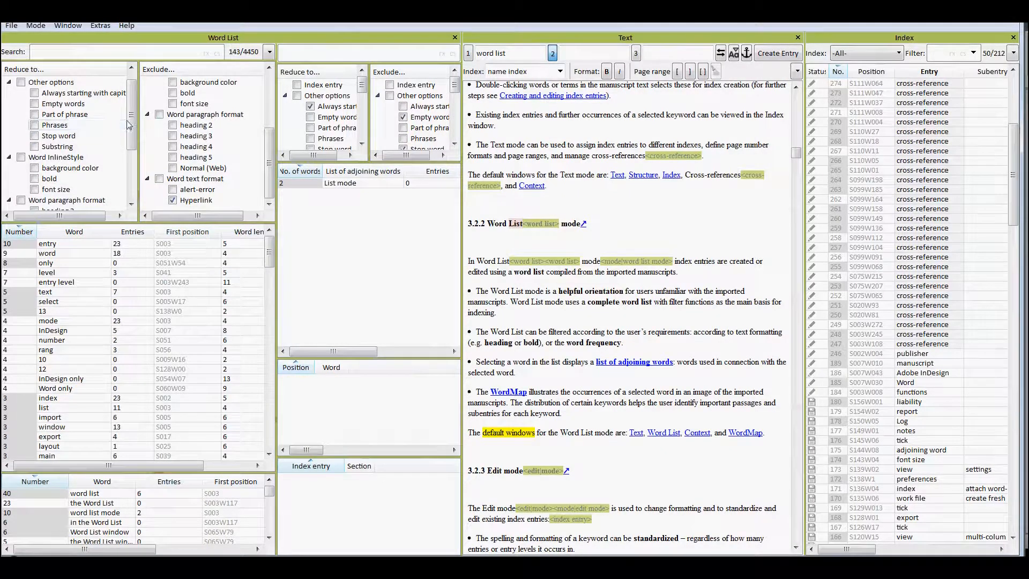
pyautogui.moveTo(130, 126); pyautogui.dragTo(124, 175)
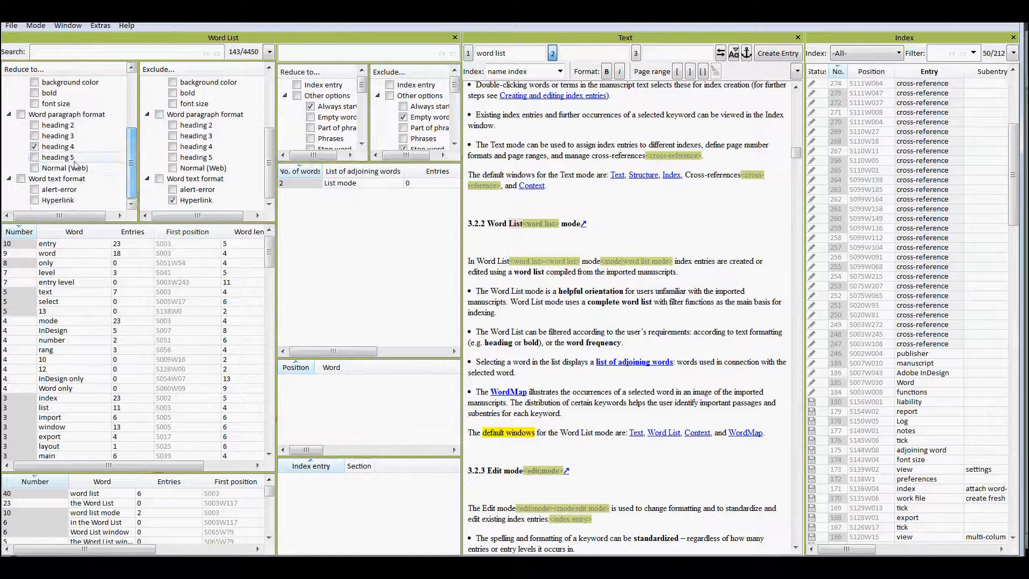
pyautogui.click(43, 147)
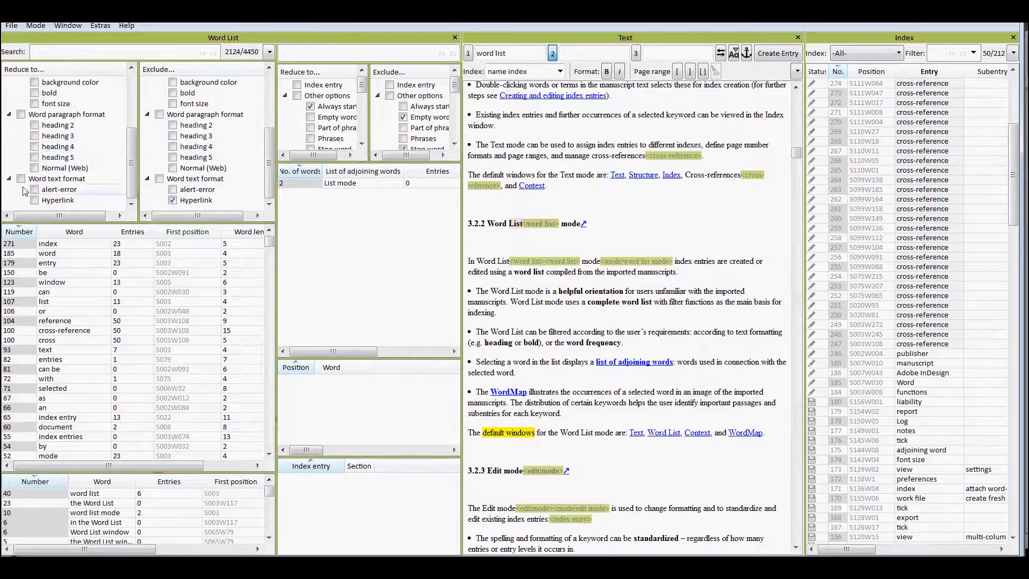
# - Find "column" in the word list and create an index entry for it
pyautogui.scroll(-10, 60, 315)
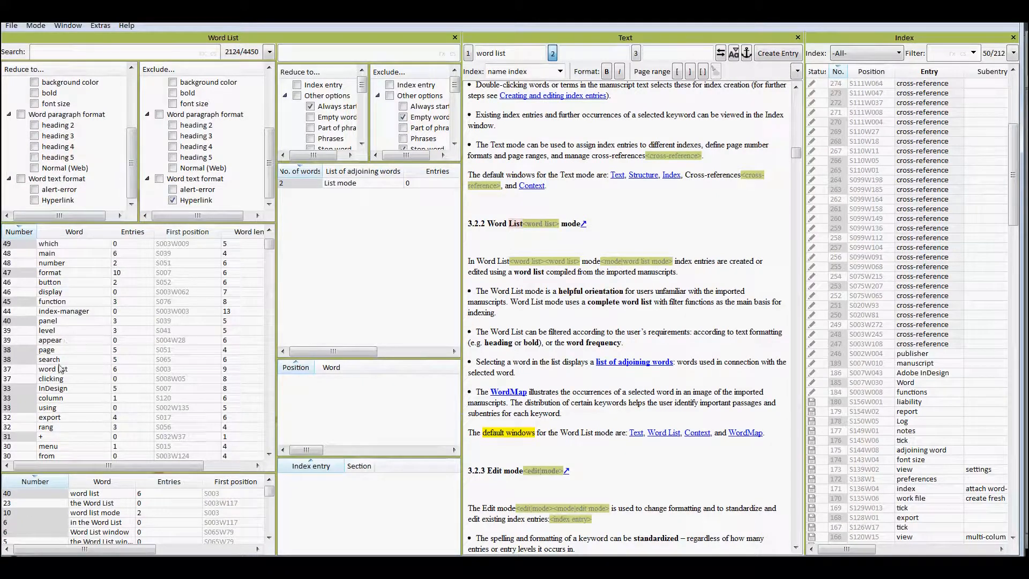
pyautogui.click(54, 398)
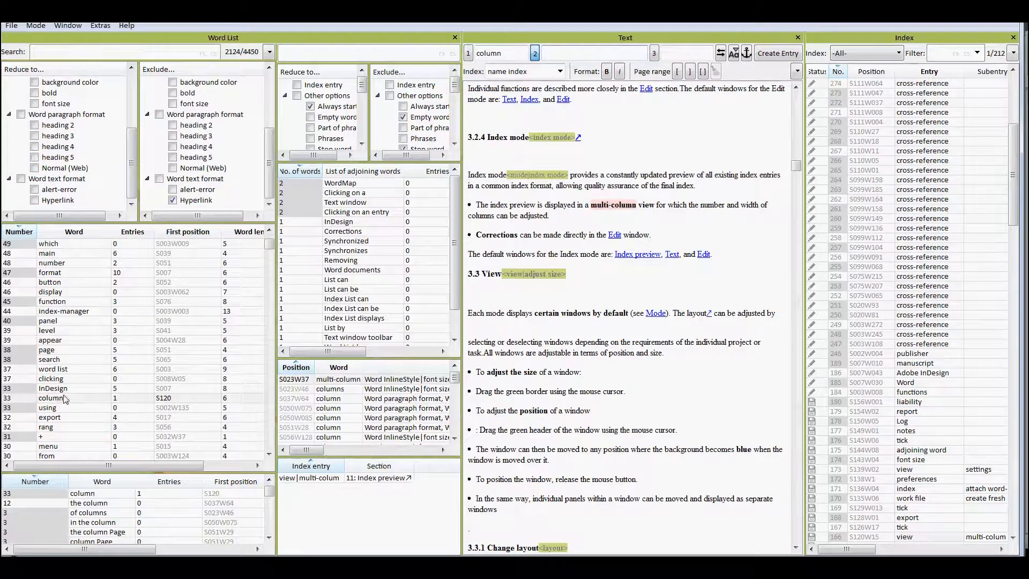
pyautogui.press('Return')
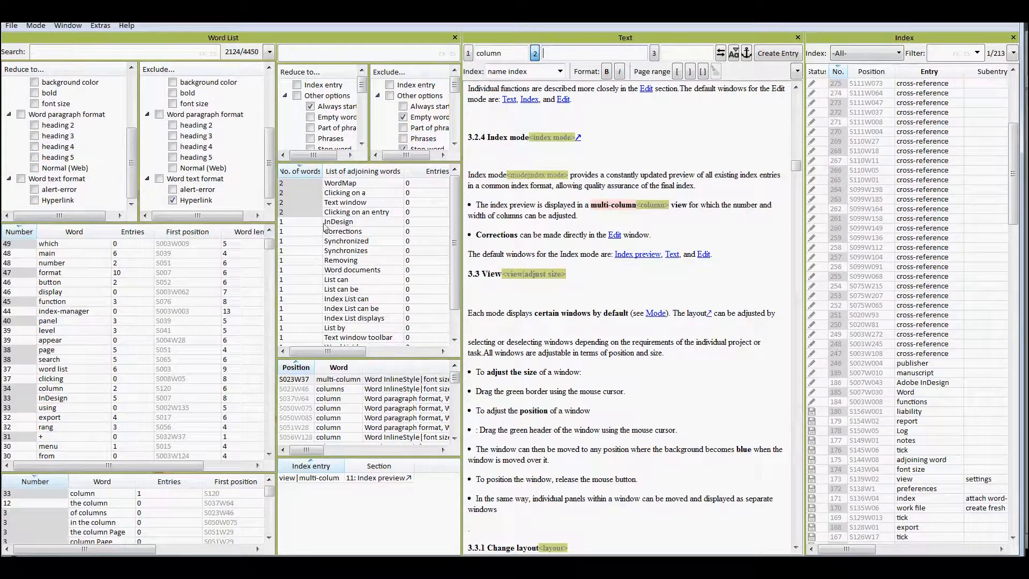
# - Reduce the adjoining words to phrases instead of capitalized terms, and add "index list" as the second-level entry under "column"
pyautogui.click(311, 117)
pyautogui.click(312, 139)
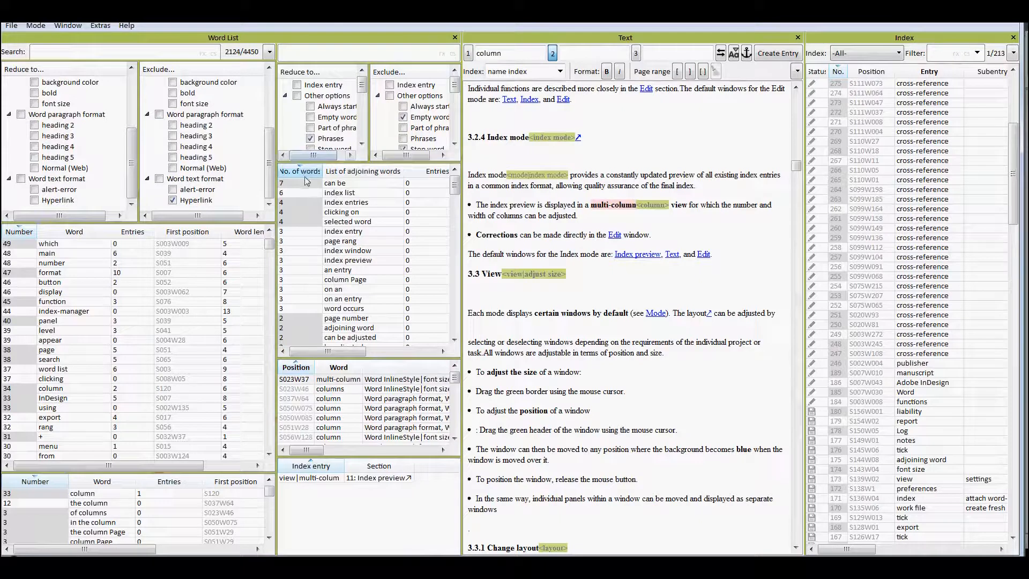
pyautogui.doubleClick(336, 193)
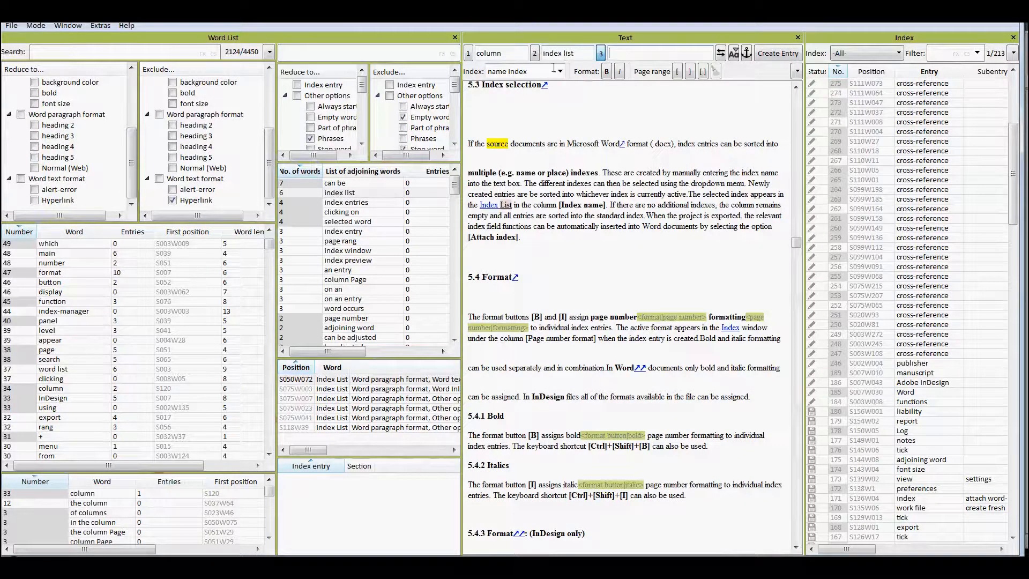
# - Create index entries for "column" with the subentry "index list" from selected occurrences of "Index List"
pyautogui.click(344, 384)
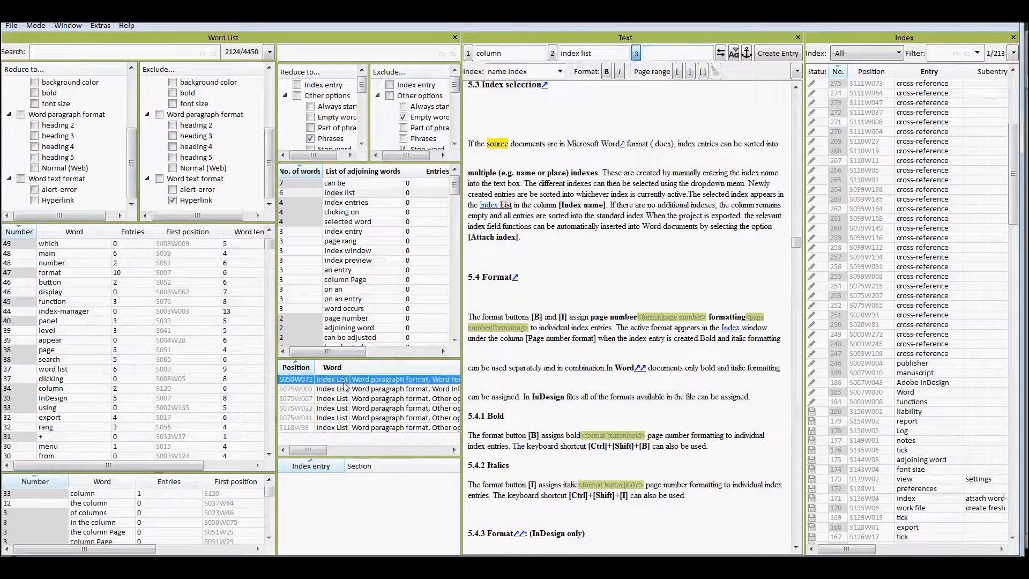
pyautogui.keyDown('ctrl'); pyautogui.click(349, 398); pyautogui.keyUp('ctrl')
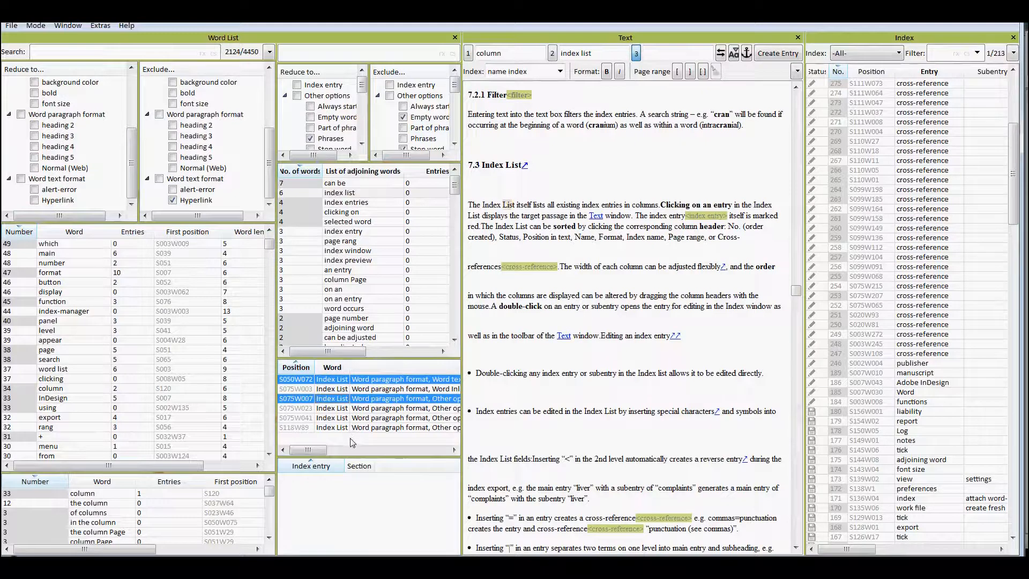
pyautogui.keyDown('ctrl'); pyautogui.click(356, 428); pyautogui.keyUp('ctrl')
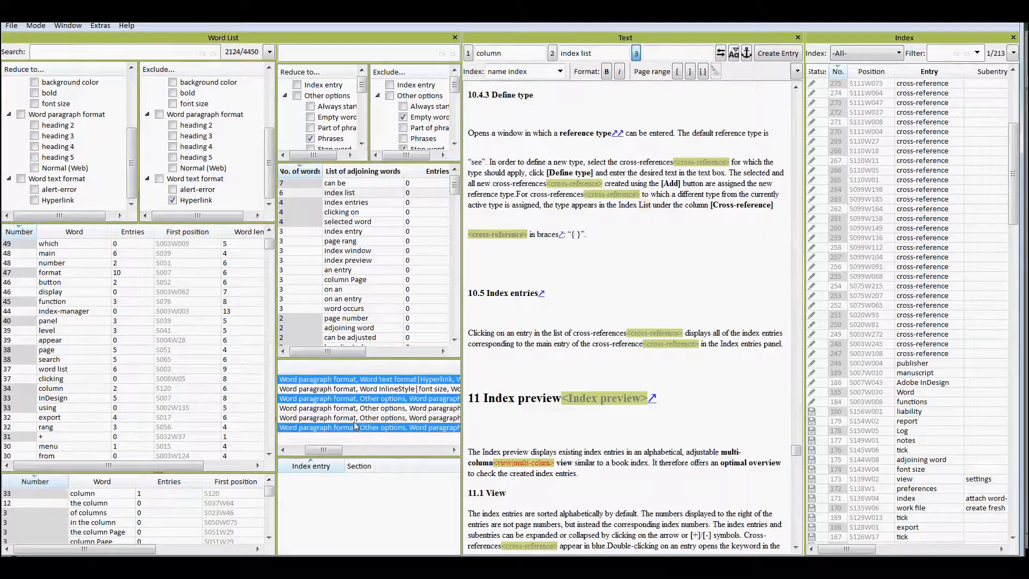
pyautogui.rightClick(356, 409)
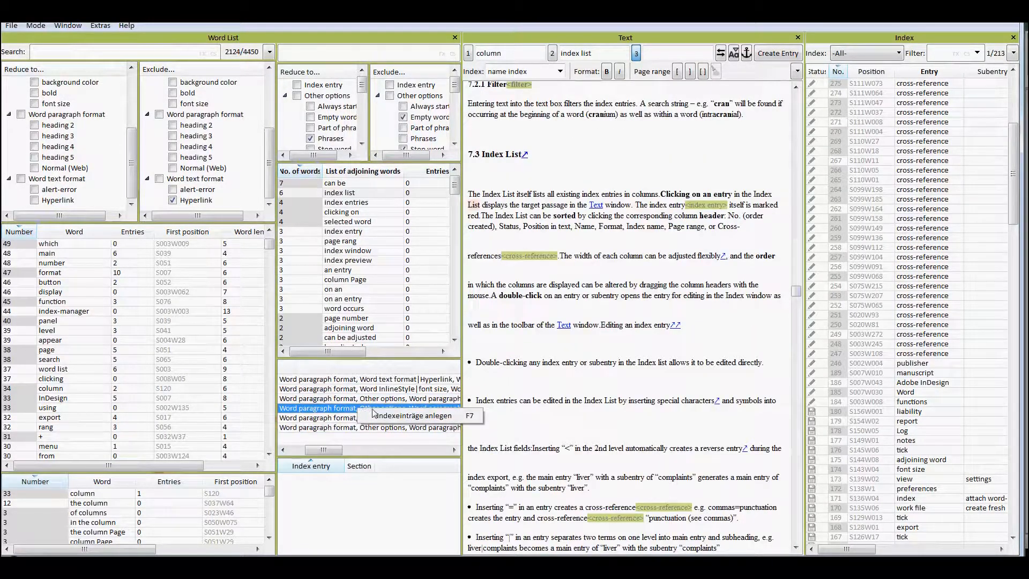
pyautogui.click(385, 417)
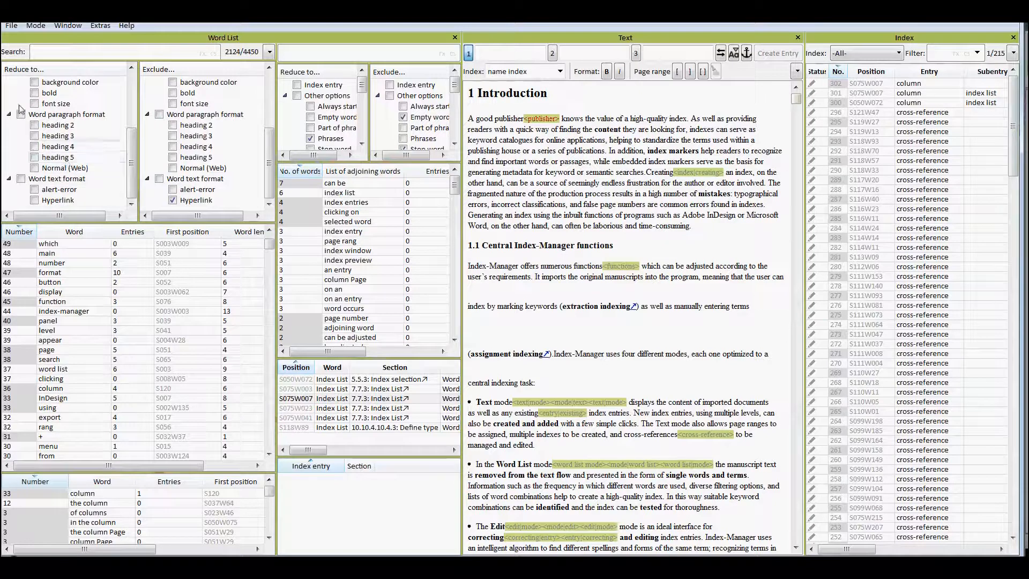
# - Reduce the word list to terms with a background color that are part of a phrase
pyautogui.click(34, 83)
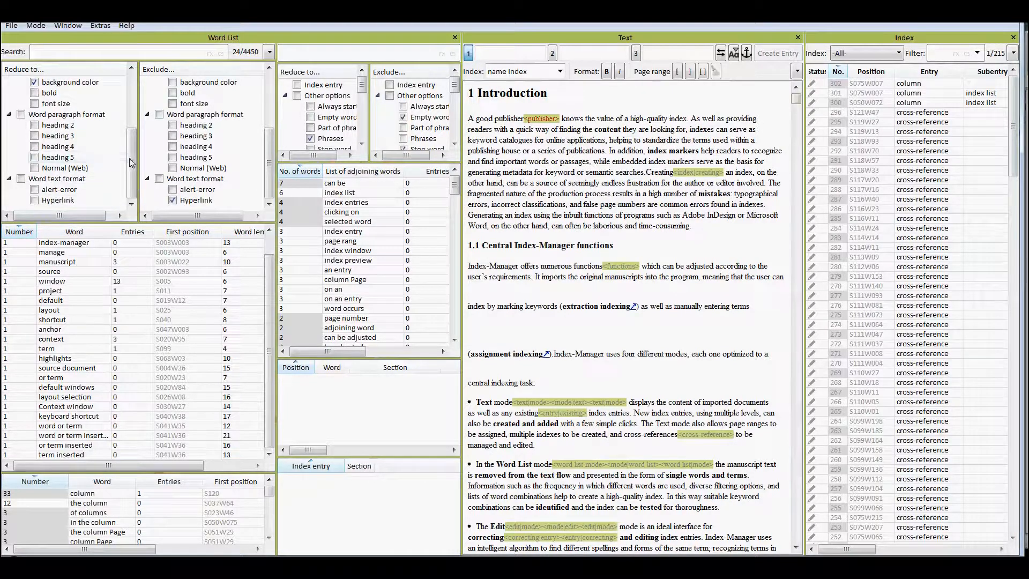
pyautogui.moveTo(131, 162); pyautogui.dragTo(141, 119)
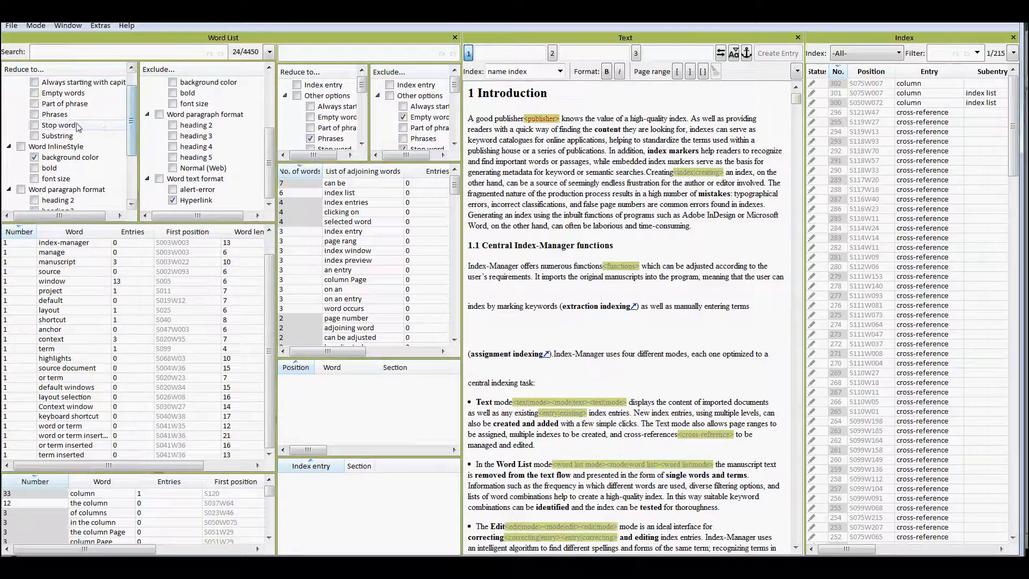
pyautogui.click(34, 104)
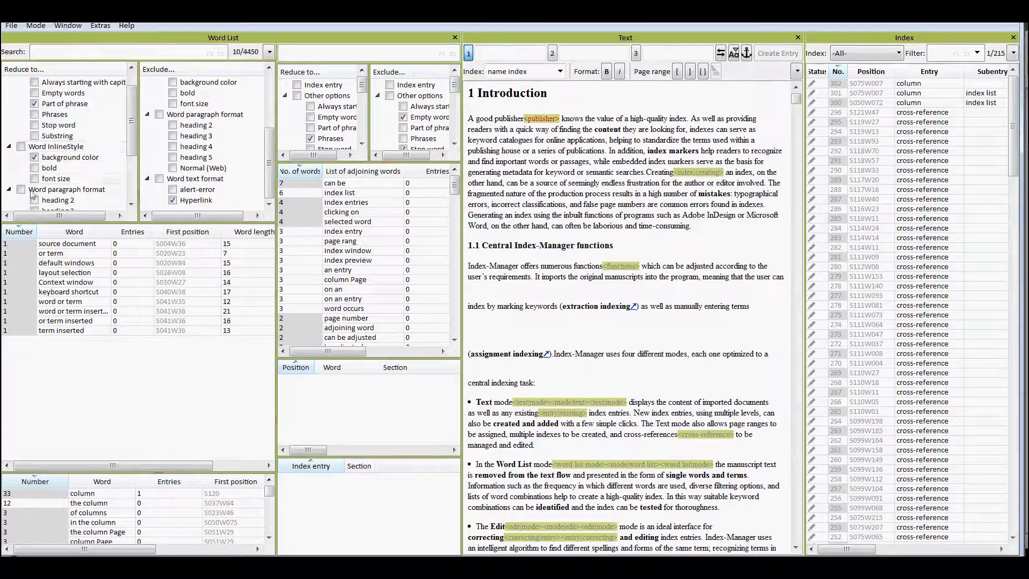
# - View the text occurrences of the filtered phrases, including "source document", "default windows", "layout selection", "keyboard shortcut" and "term inserted"
pyautogui.click(48, 245)
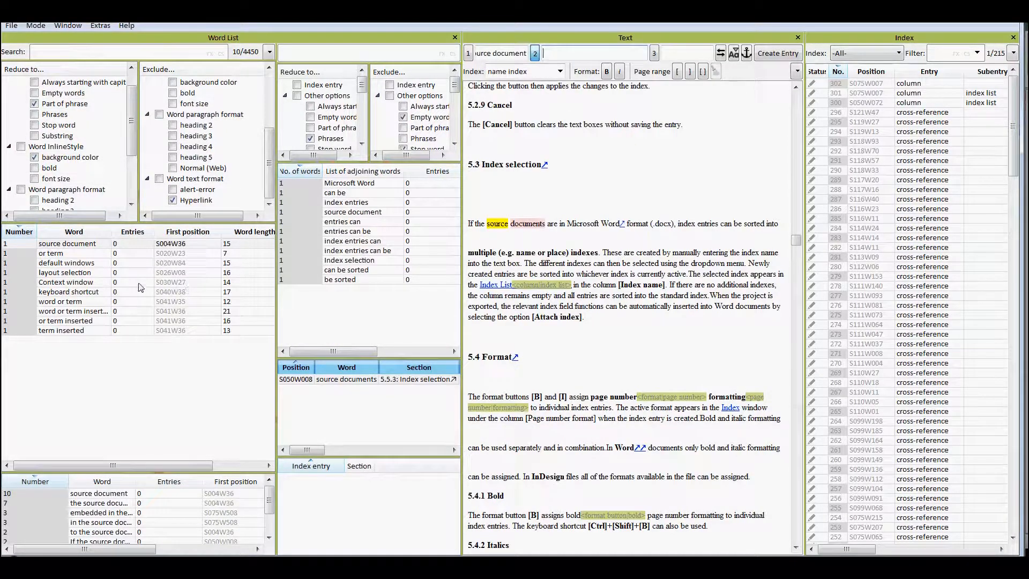
pyautogui.click(68, 264)
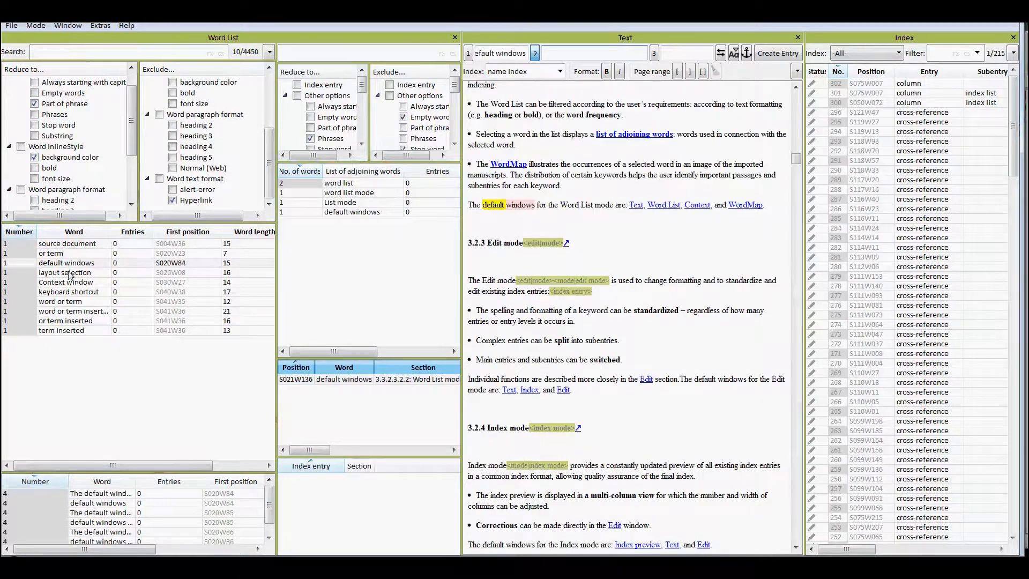
pyautogui.click(70, 274)
pyautogui.click(69, 283)
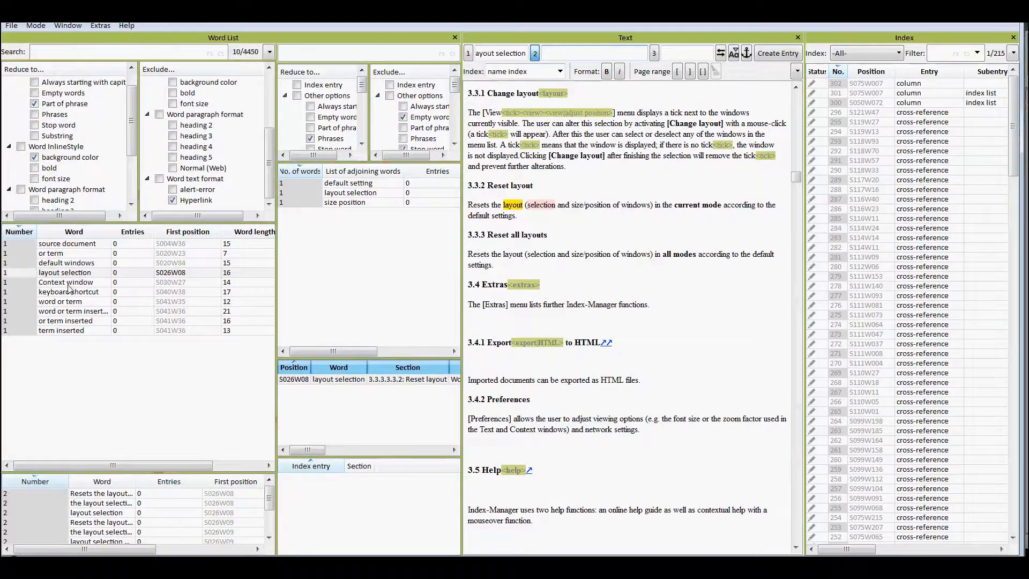
pyautogui.click(69, 293)
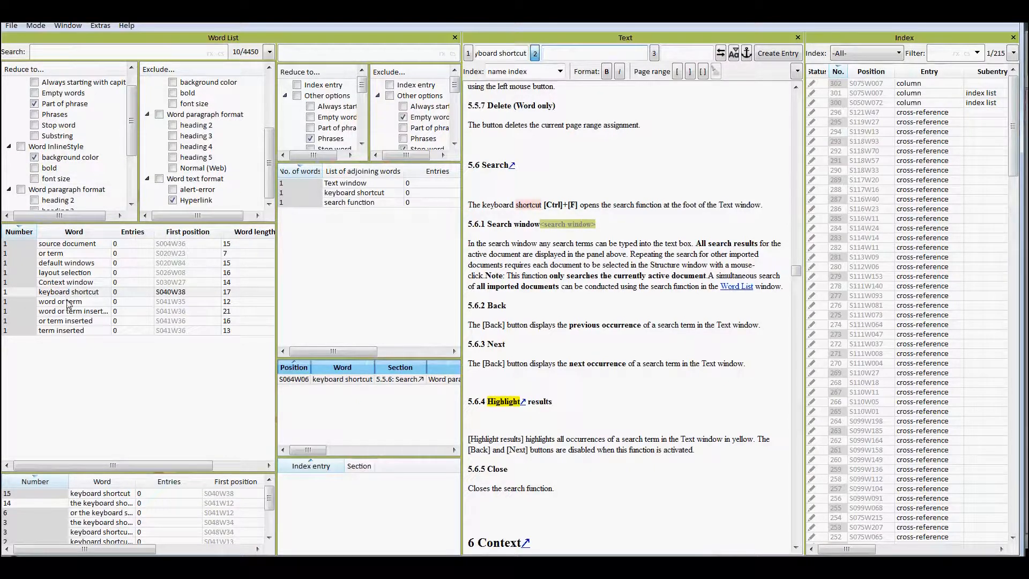
pyautogui.click(69, 329)
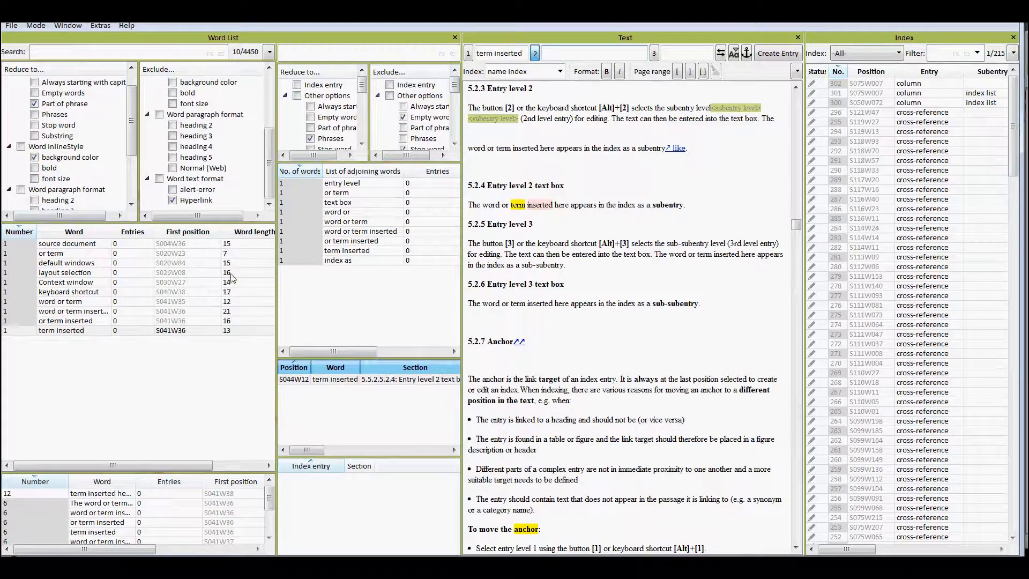
# - Create an index entry for "source document" and remove the Part of phrase and background color filters
pyautogui.click(84, 245)
pyautogui.click(35, 103)
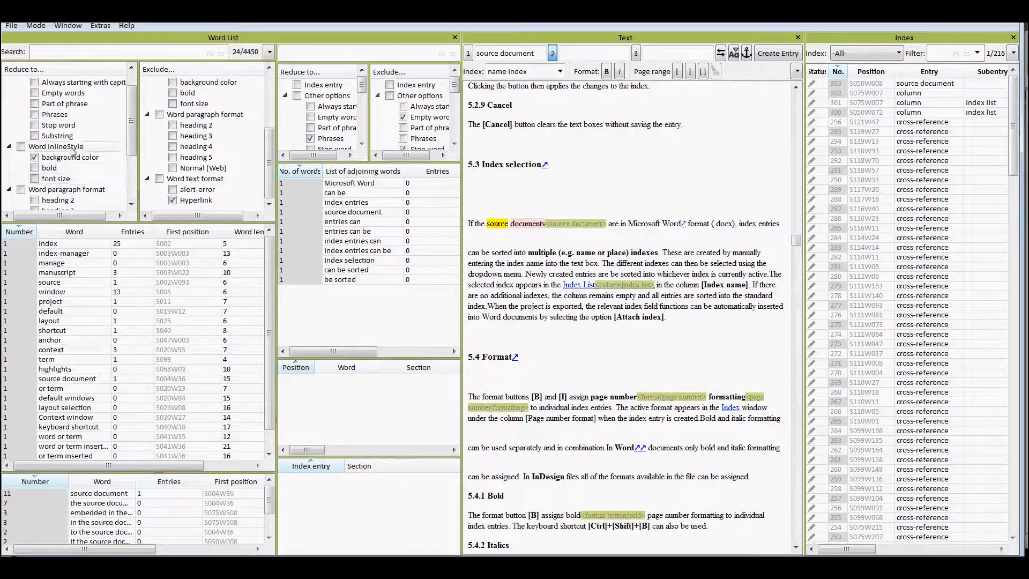
pyautogui.click(35, 157)
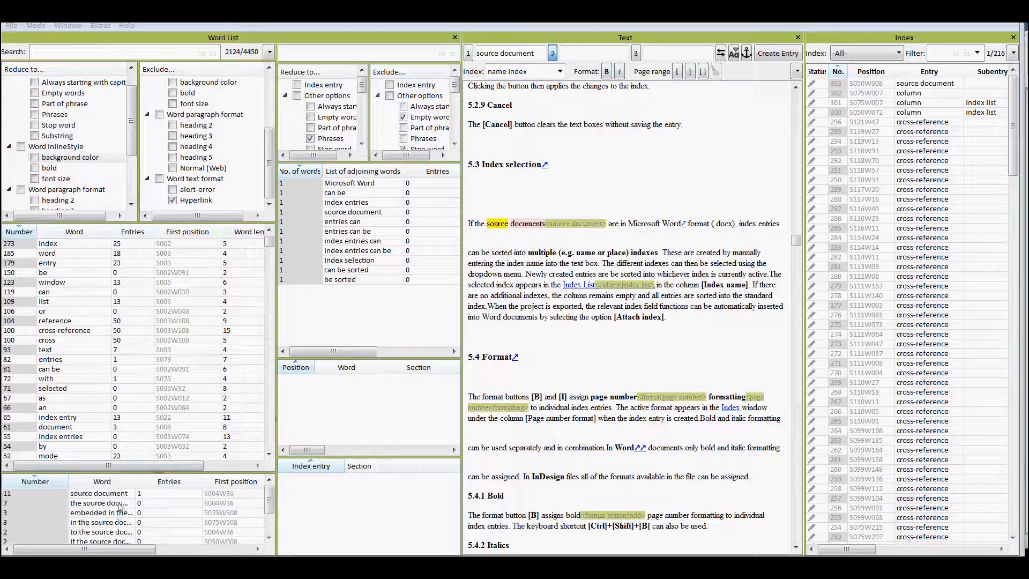
# - Widen the Word column in the list of word combinations containing "source document" to show the full phrases
pyautogui.scroll(-1, 128, 497)
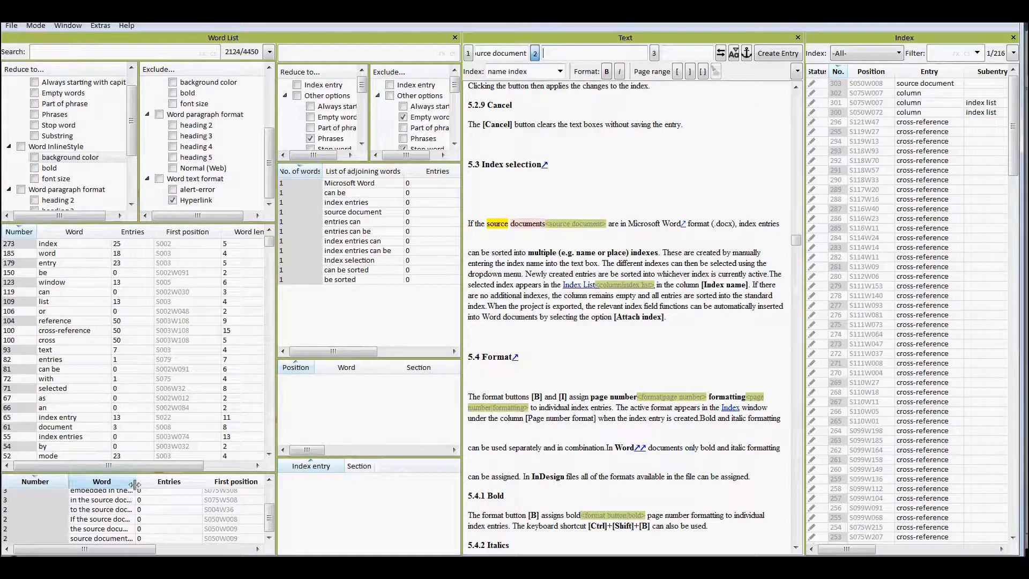
pyautogui.moveTo(135, 484); pyautogui.dragTo(174, 485)
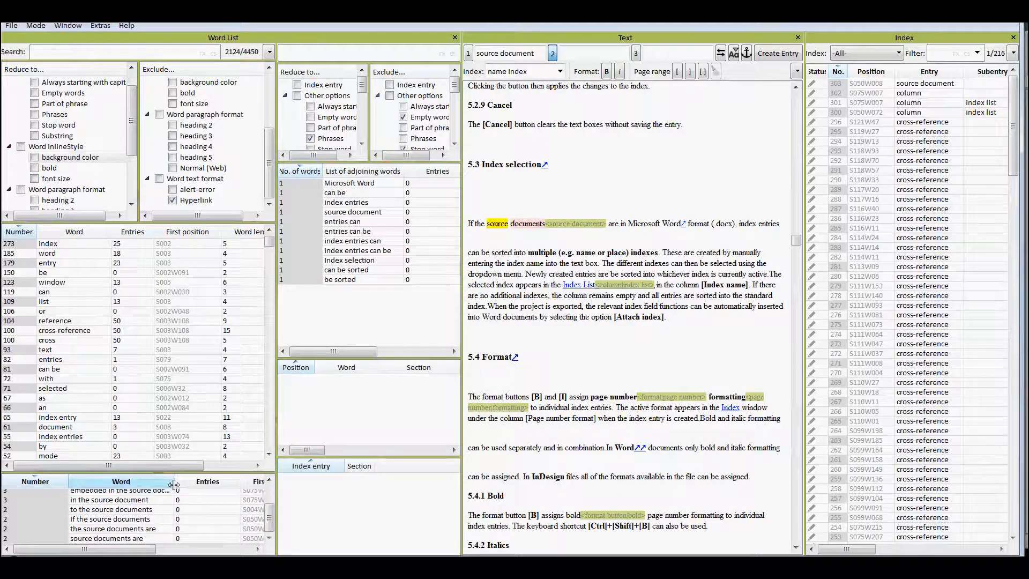
pyautogui.scroll(1, 149, 512)
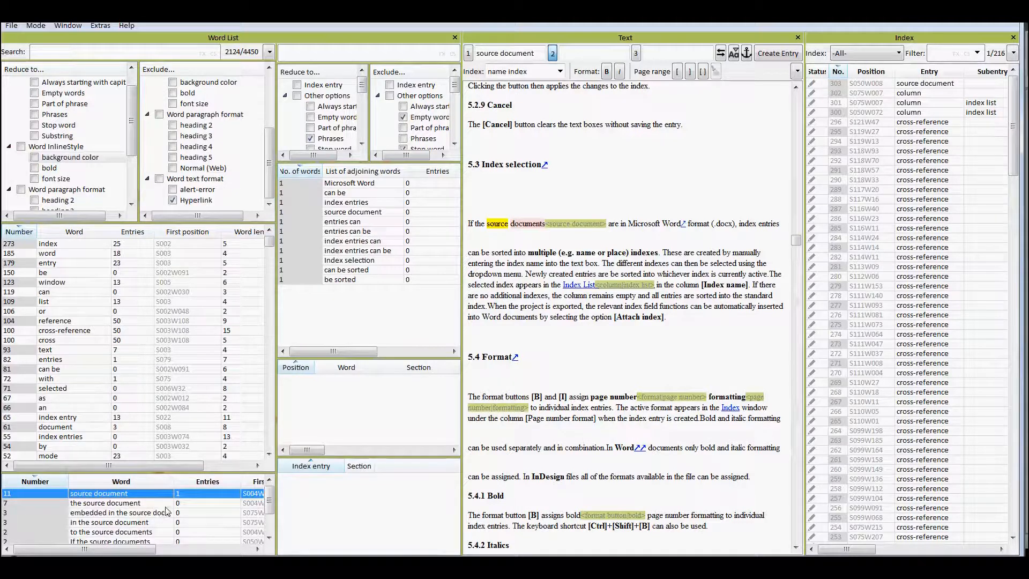